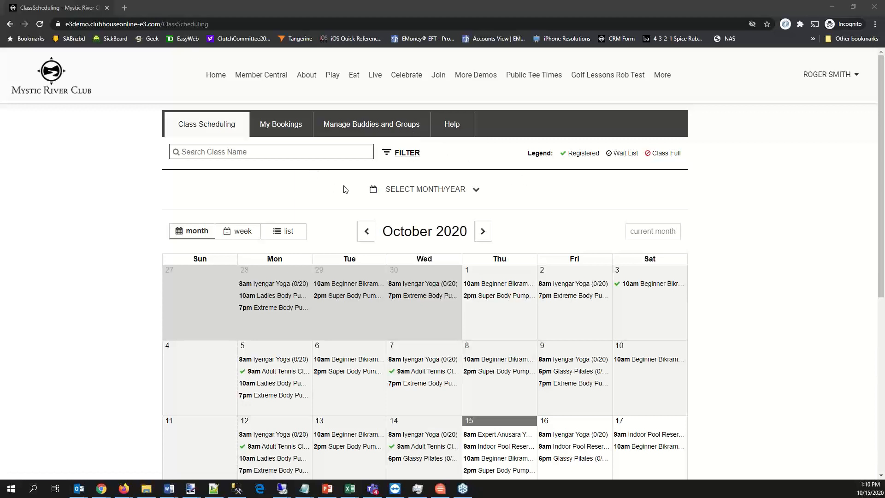
- Look over the October 2020 class calendar and show the available class filters
{"action": "scroll", "coordinate": [345, 189], "scroll_direction": "down", "scroll_amount": 3}
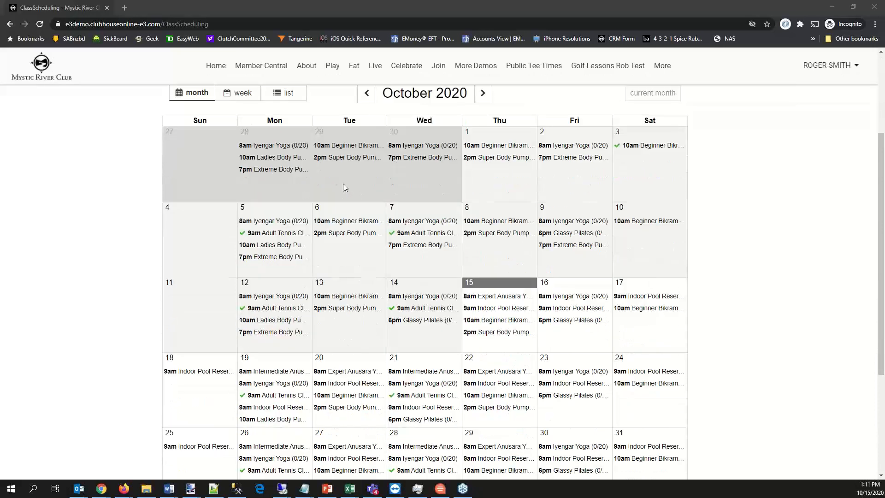
{"action": "scroll", "coordinate": [343, 187], "scroll_direction": "down", "scroll_amount": 1}
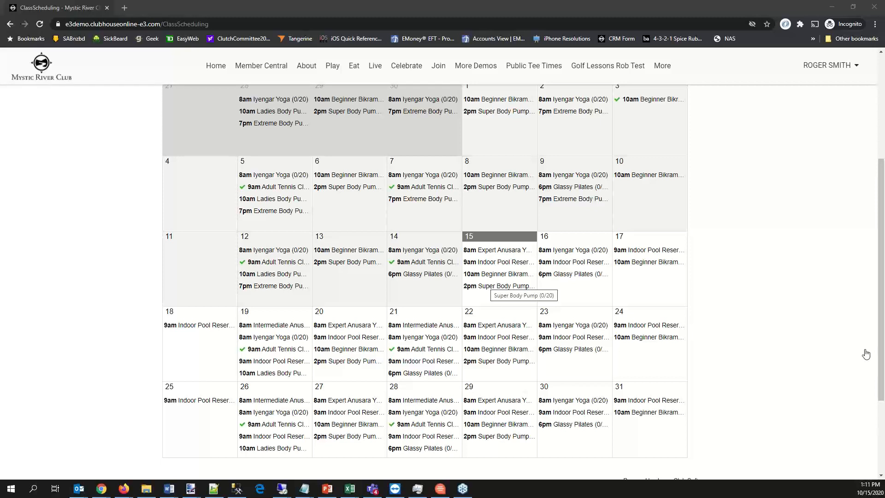
{"action": "scroll", "coordinate": [516, 297], "scroll_direction": "down", "scroll_amount": 1}
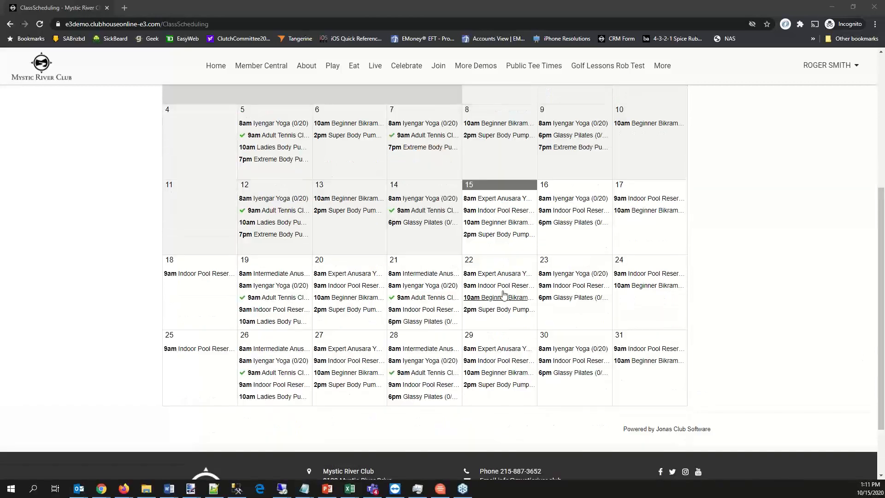
{"action": "scroll", "coordinate": [373, 289], "scroll_direction": "up", "scroll_amount": 3}
{"action": "scroll", "coordinate": [372, 289], "scroll_direction": "down", "scroll_amount": 2}
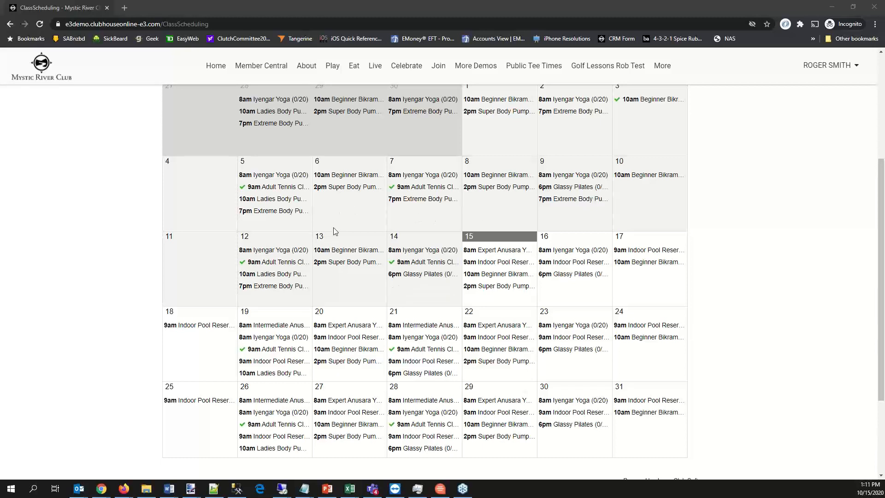
{"action": "scroll", "coordinate": [333, 227], "scroll_direction": "up", "scroll_amount": 4}
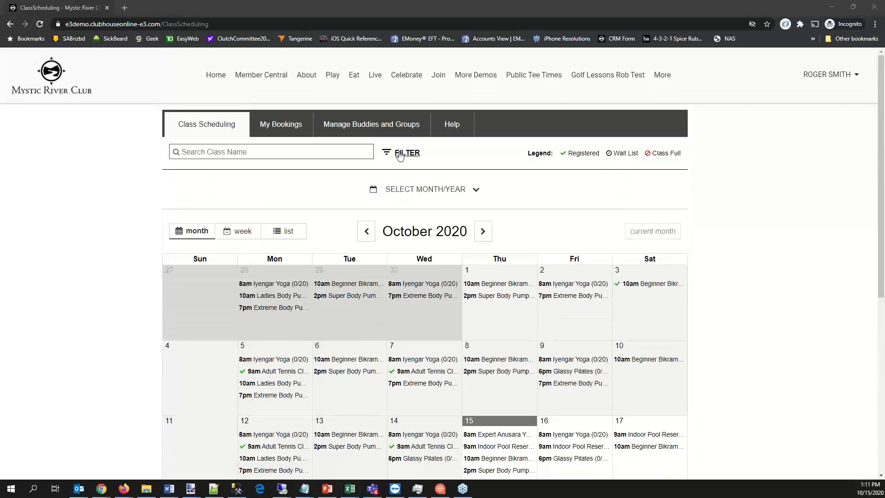
{"action": "left_click", "coordinate": [400, 155]}
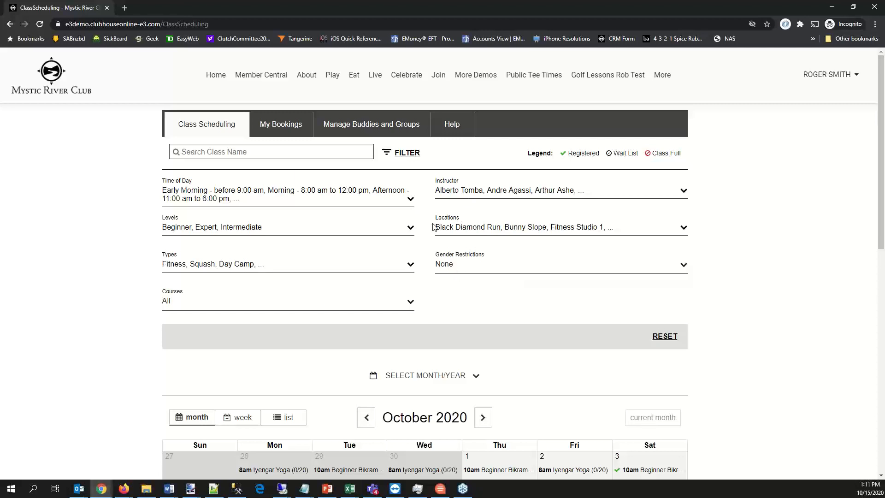
- Visit the club's Pool Reservations page, followed by its Gym Reservations page
{"action": "mouse_move", "coordinate": [327, 79]}
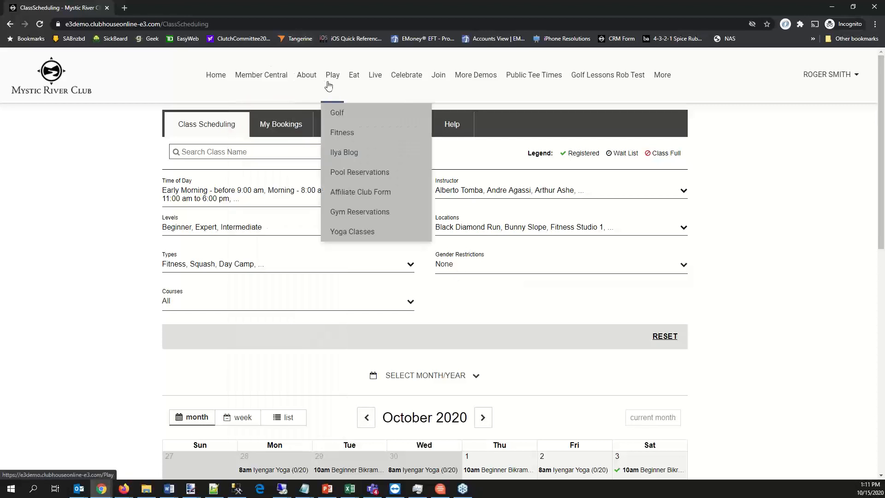
{"action": "left_click", "coordinate": [341, 173]}
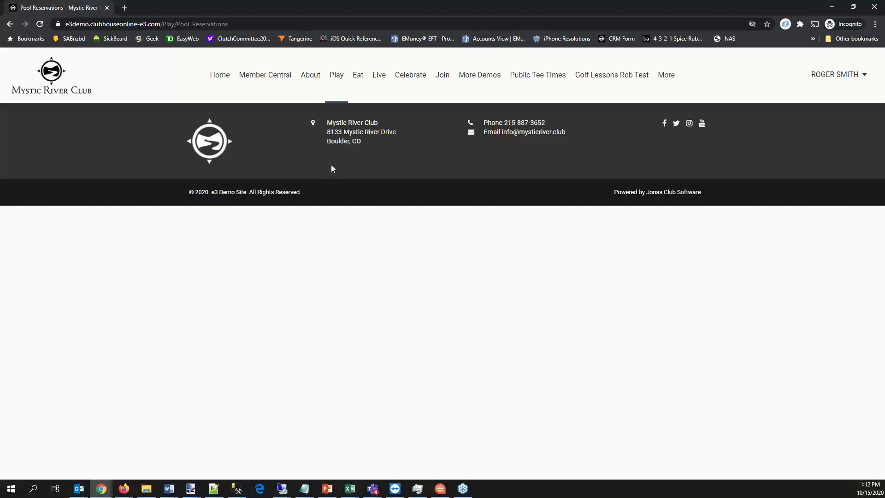
{"action": "mouse_move", "coordinate": [337, 75]}
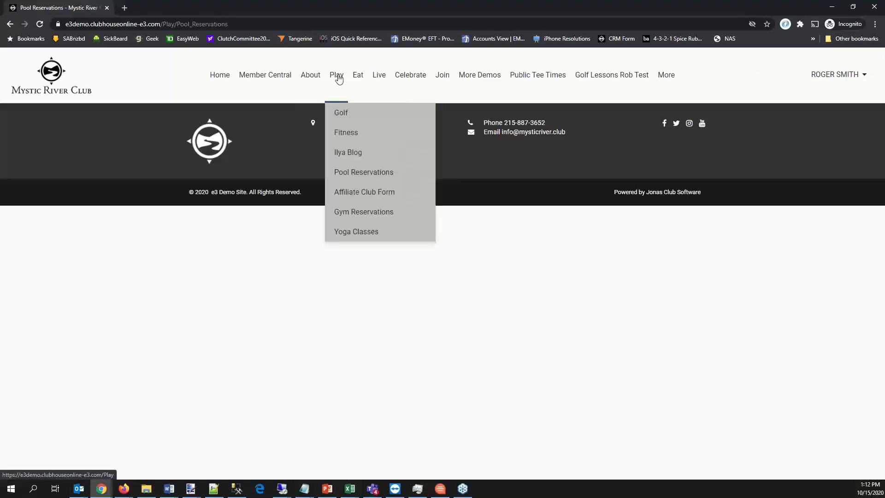
{"action": "left_click", "coordinate": [344, 211]}
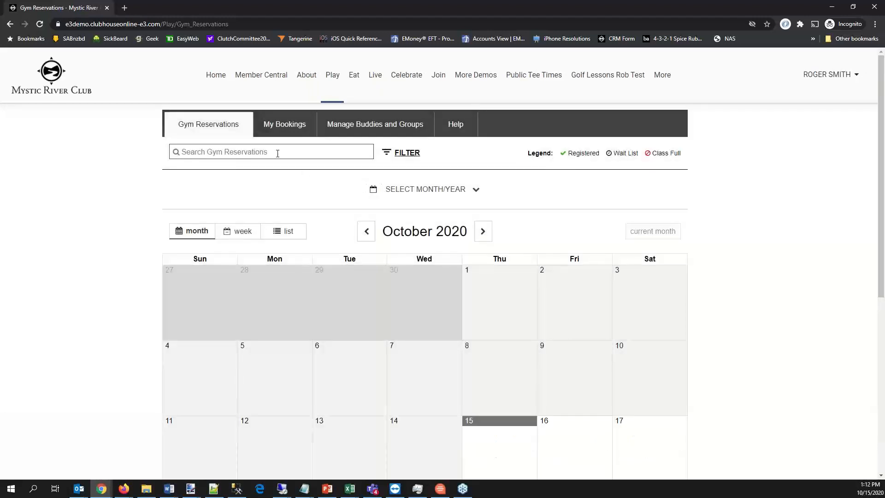
- Show the Gym Reservations filters, check the Types selection, and look over the October 2020 calendar
{"action": "left_click", "coordinate": [394, 152]}
{"action": "left_click", "coordinate": [207, 263]}
{"action": "left_click", "coordinate": [810, 280]}
{"action": "scroll", "coordinate": [803, 278], "scroll_direction": "down", "scroll_amount": 8}
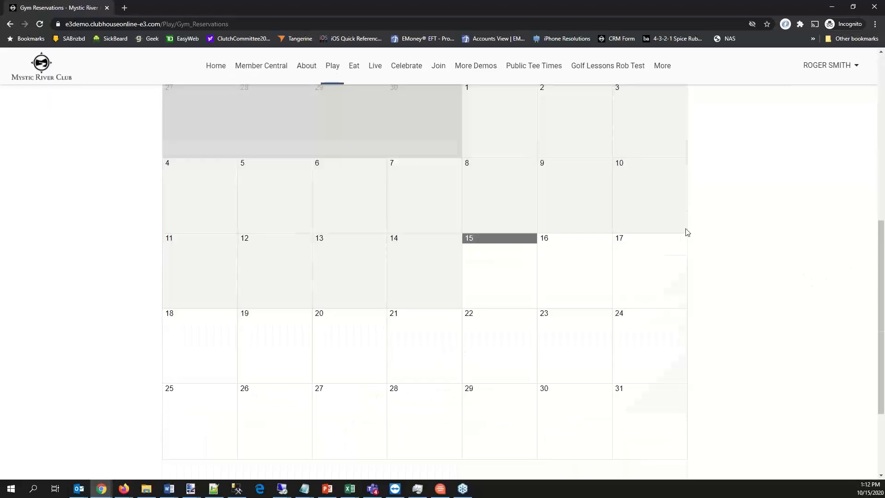
{"action": "scroll", "coordinate": [663, 229], "scroll_direction": "up", "scroll_amount": 4}
{"action": "scroll", "coordinate": [636, 226], "scroll_direction": "down", "scroll_amount": 1}
{"action": "scroll", "coordinate": [276, 131], "scroll_direction": "up", "scroll_amount": 2}
{"action": "left_click", "coordinate": [271, 131]}
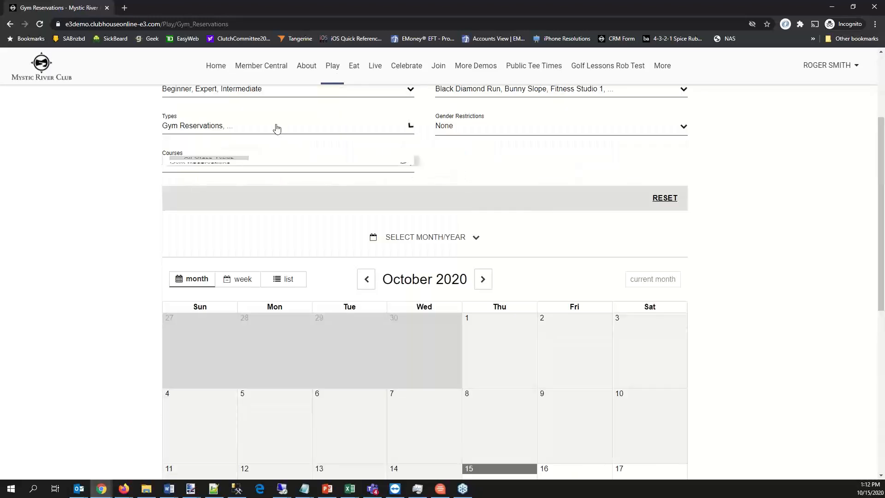
{"action": "left_click", "coordinate": [753, 165]}
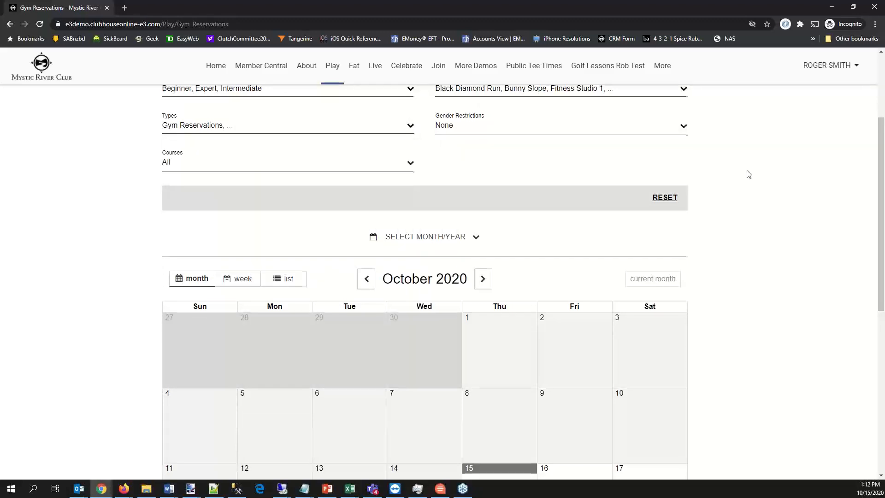
{"action": "scroll", "coordinate": [749, 173], "scroll_direction": "down", "scroll_amount": 3}
{"action": "scroll", "coordinate": [745, 178], "scroll_direction": "up", "scroll_amount": 6}
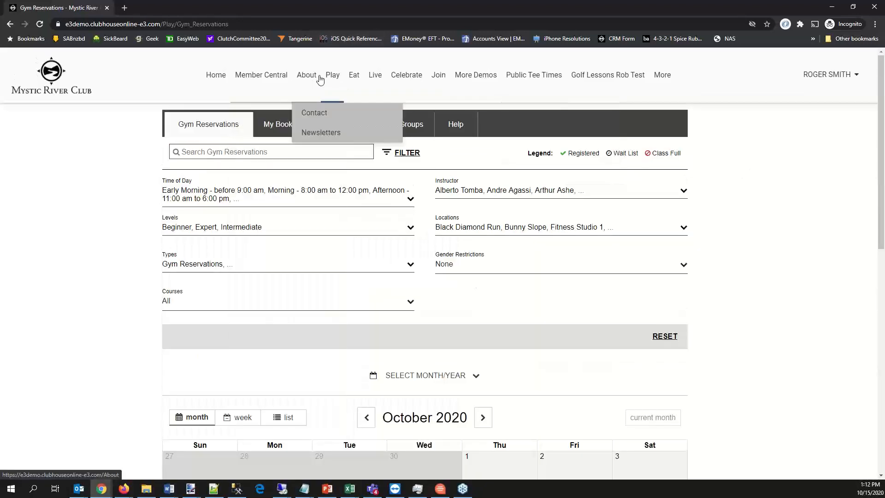
- Go to the Yoga Classes calendar and open the Expert Anusara Yoga class on October 20, 2020
{"action": "mouse_move", "coordinate": [331, 101]}
{"action": "left_click", "coordinate": [357, 230]}
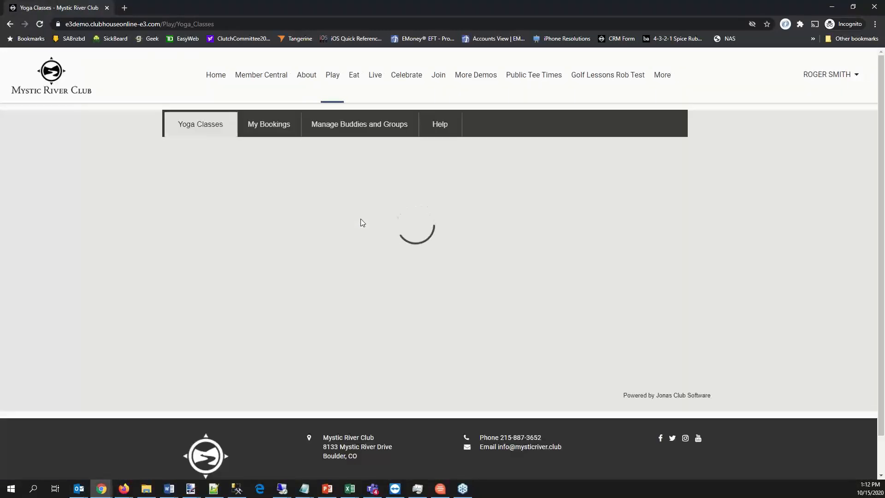
{"action": "scroll", "coordinate": [395, 233], "scroll_direction": "down", "scroll_amount": 2}
{"action": "scroll", "coordinate": [419, 259], "scroll_direction": "down", "scroll_amount": 3}
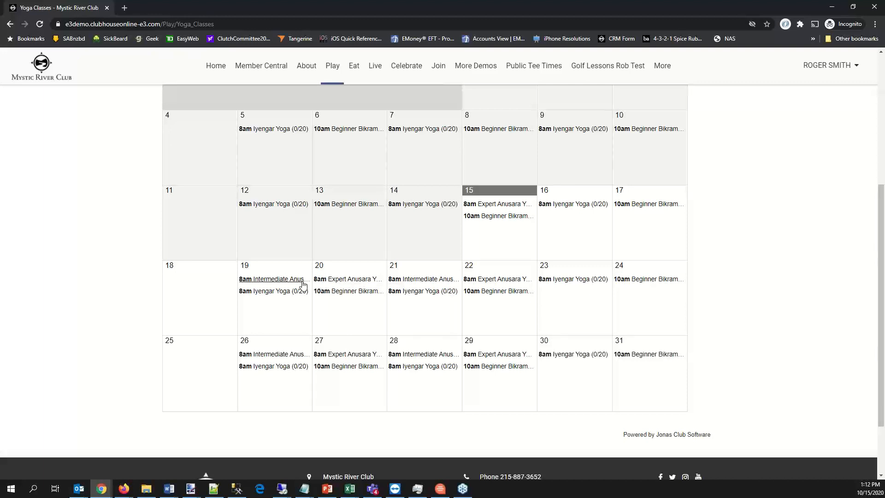
{"action": "left_click", "coordinate": [348, 279]}
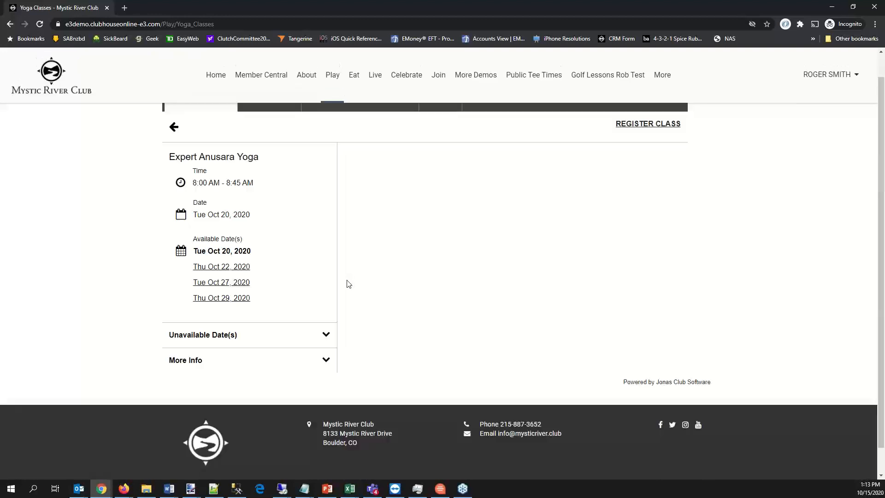
- Review the class's unavailable dates and its additional information on instructor, location and price
{"action": "left_click", "coordinate": [326, 335]}
{"action": "scroll", "coordinate": [318, 334], "scroll_direction": "down", "scroll_amount": 3}
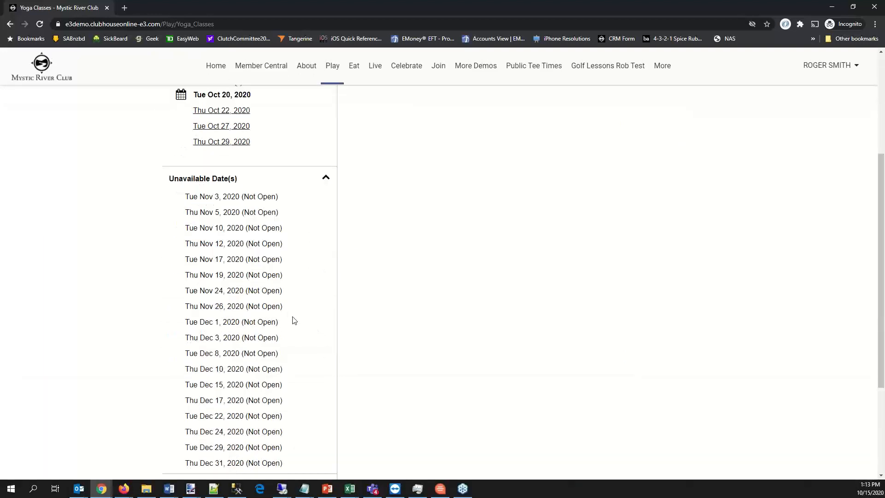
{"action": "left_click", "coordinate": [326, 170]}
{"action": "left_click", "coordinate": [326, 378]}
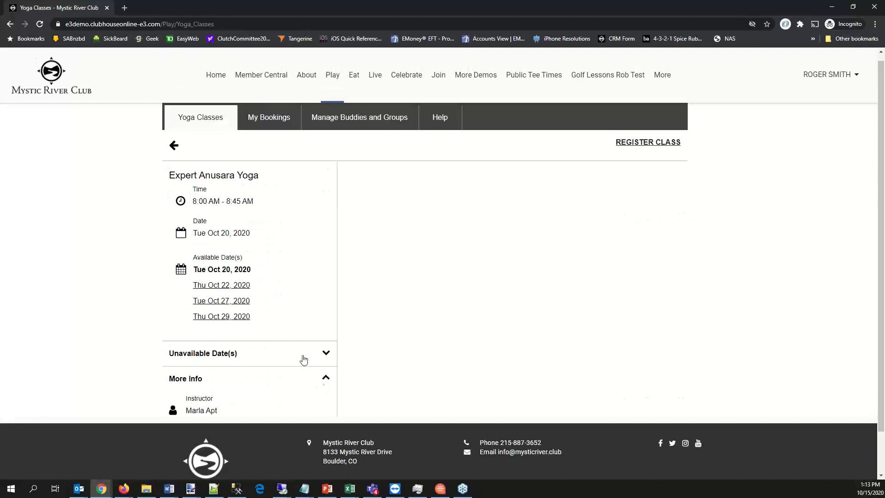
{"action": "scroll", "coordinate": [297, 353], "scroll_direction": "down", "scroll_amount": 3}
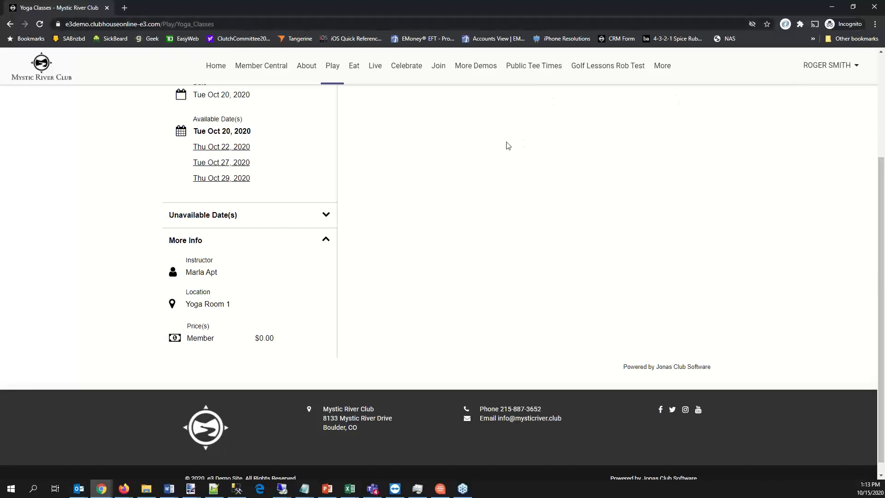
{"action": "scroll", "coordinate": [507, 145], "scroll_direction": "up", "scroll_amount": 2}
{"action": "scroll", "coordinate": [533, 150], "scroll_direction": "up", "scroll_amount": 1}
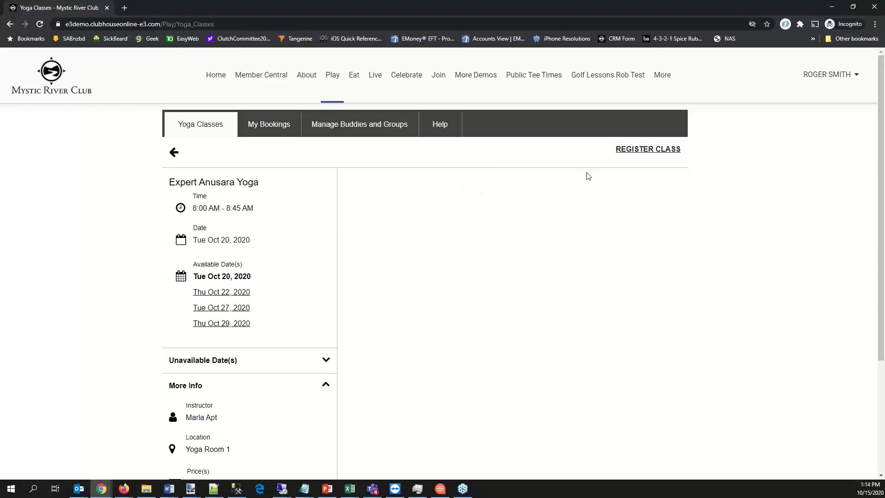
- Start registering for Expert Anusara Yoga with only the Tue Oct 20 and Tue Oct 27, 2020 dates selected
{"action": "left_click", "coordinate": [661, 149]}
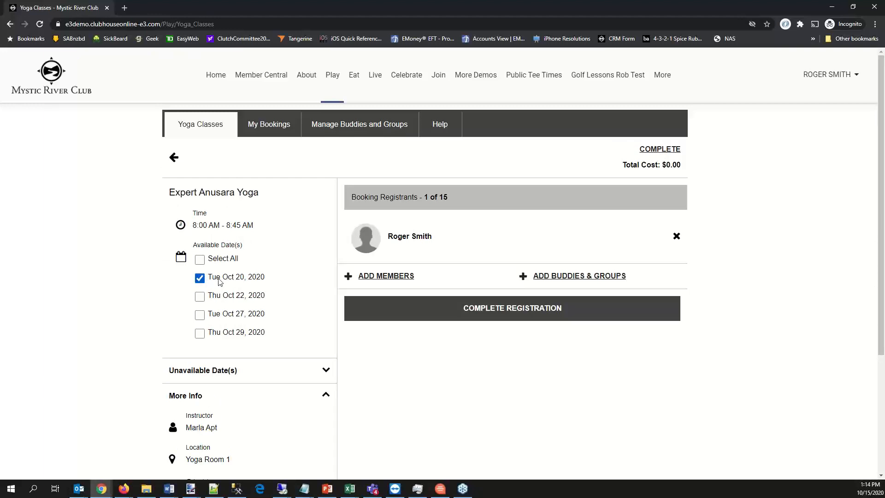
{"action": "left_click", "coordinate": [200, 299]}
{"action": "left_click", "coordinate": [200, 315]}
{"action": "left_click", "coordinate": [200, 333]}
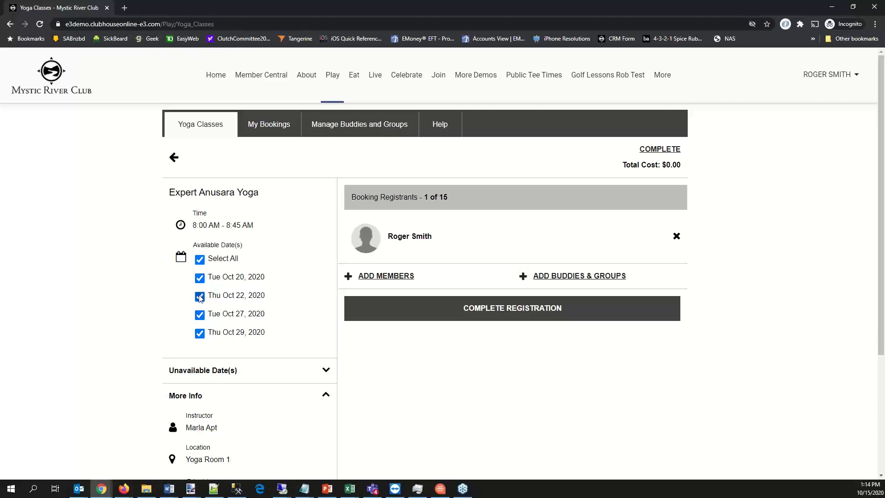
{"action": "left_click", "coordinate": [199, 297]}
{"action": "left_click", "coordinate": [200, 333]}
- Search the members by surname and add a second member to the booking registrants
{"action": "left_click", "coordinate": [399, 276]}
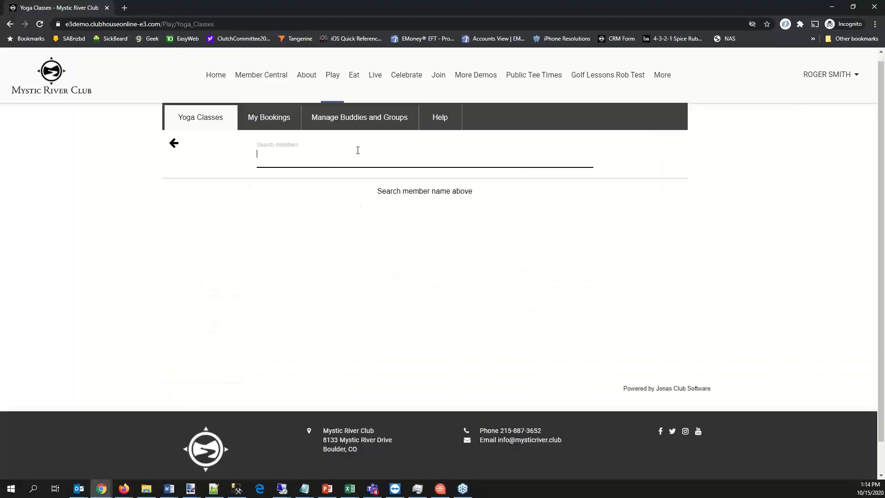
{"action": "type", "text": "smith"}
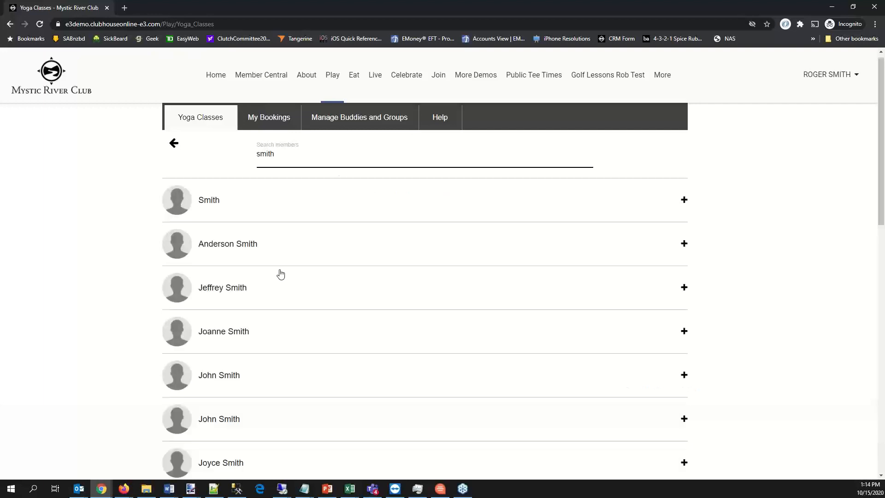
{"action": "scroll", "coordinate": [248, 340], "scroll_direction": "down", "scroll_amount": 2}
{"action": "left_click", "coordinate": [229, 369]}
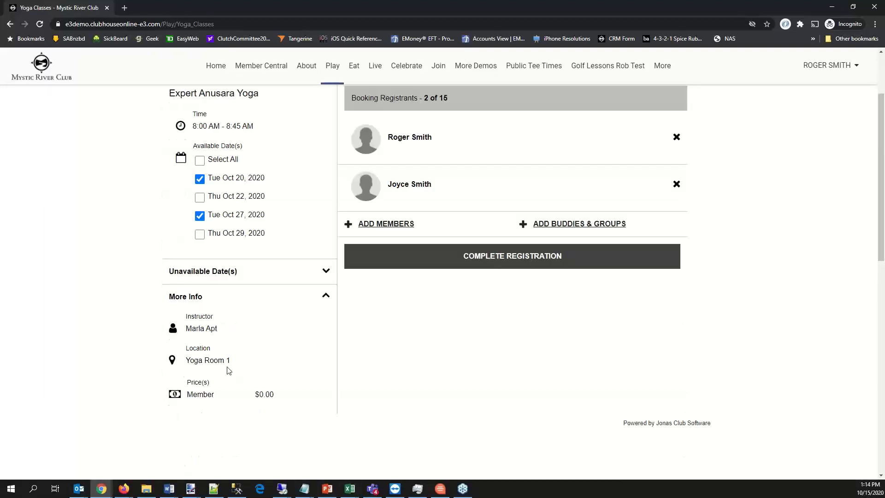
- Complete the class registration and review the booking confirmation details
{"action": "scroll", "coordinate": [451, 227], "scroll_direction": "up", "scroll_amount": 2}
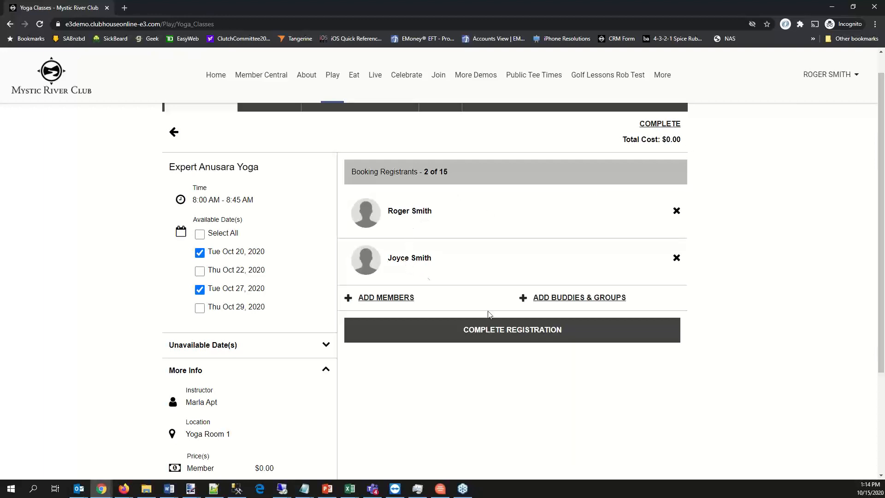
{"action": "left_click", "coordinate": [502, 330]}
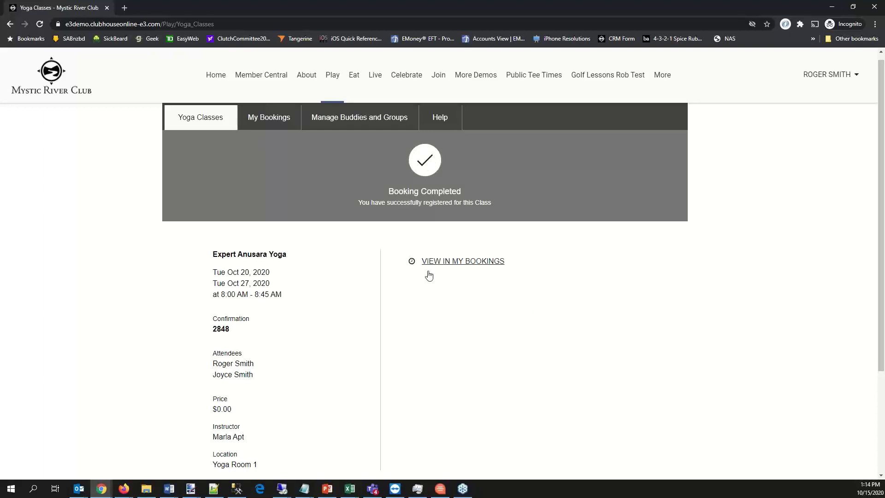
{"action": "scroll", "coordinate": [346, 244], "scroll_direction": "down", "scroll_amount": 1}
{"action": "scroll", "coordinate": [342, 245], "scroll_direction": "down", "scroll_amount": 2}
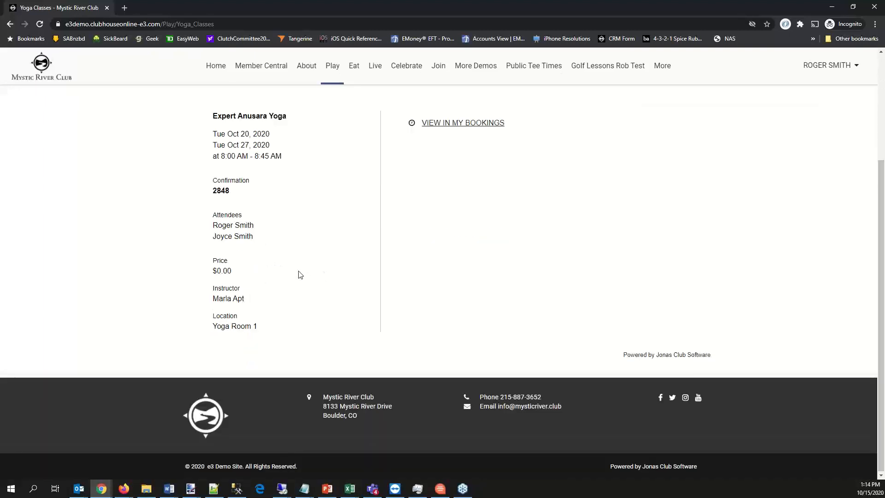
{"action": "scroll", "coordinate": [298, 275], "scroll_direction": "up", "scroll_amount": 1}
{"action": "scroll", "coordinate": [264, 110], "scroll_direction": "up", "scroll_amount": 2}
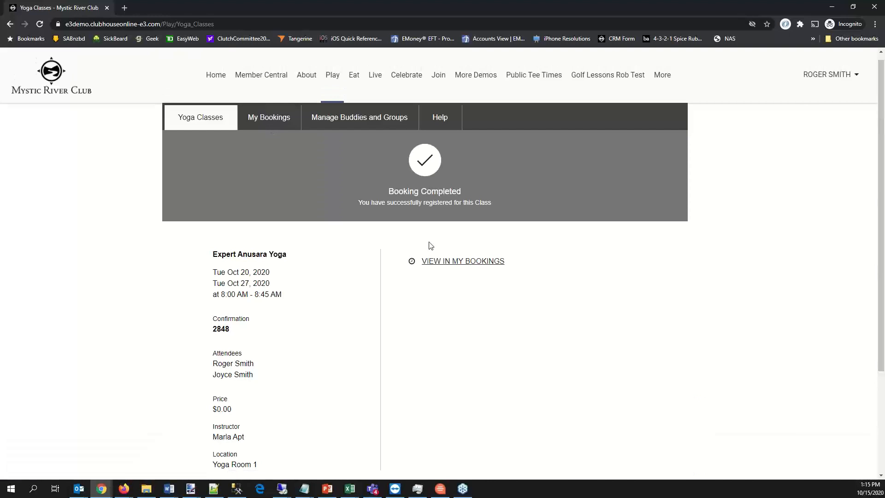
- View the booking in My Bookings and check the Expert Anusara Yoga entries for October 20 and 27
{"action": "left_click", "coordinate": [455, 263]}
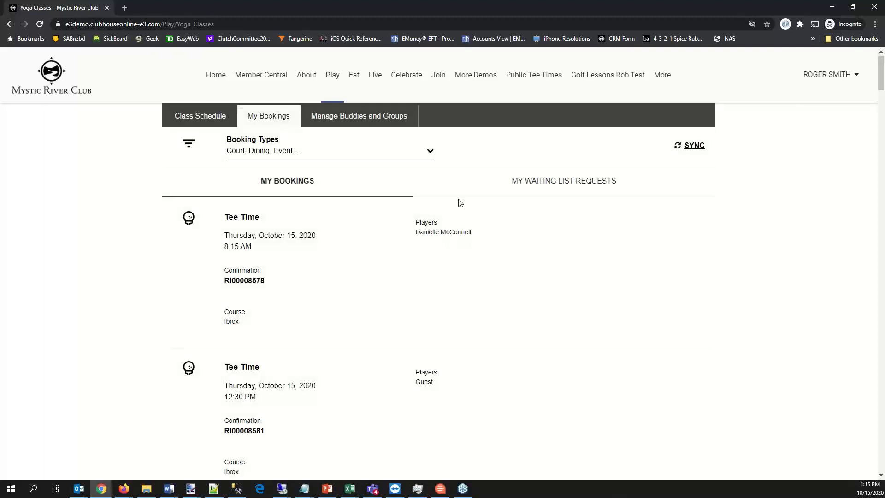
{"action": "scroll", "coordinate": [459, 212], "scroll_direction": "down", "scroll_amount": 2}
{"action": "scroll", "coordinate": [459, 212], "scroll_direction": "down", "scroll_amount": 10}
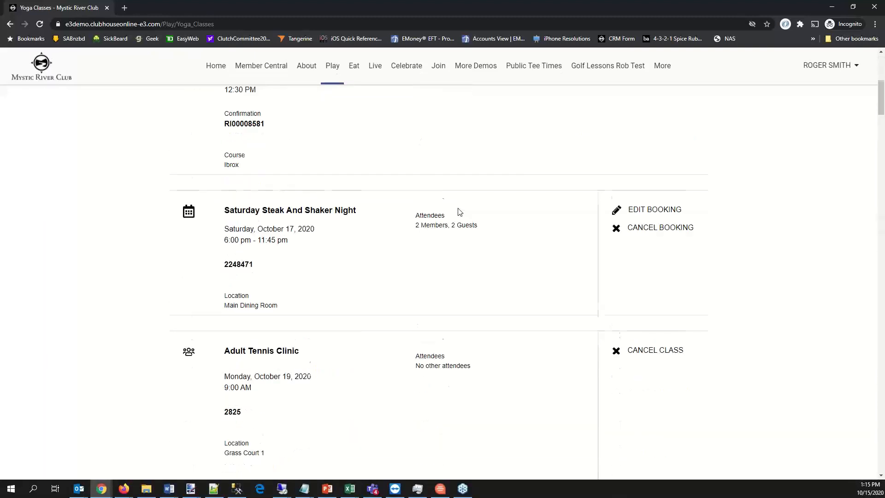
{"action": "scroll", "coordinate": [460, 211], "scroll_direction": "down", "scroll_amount": 2}
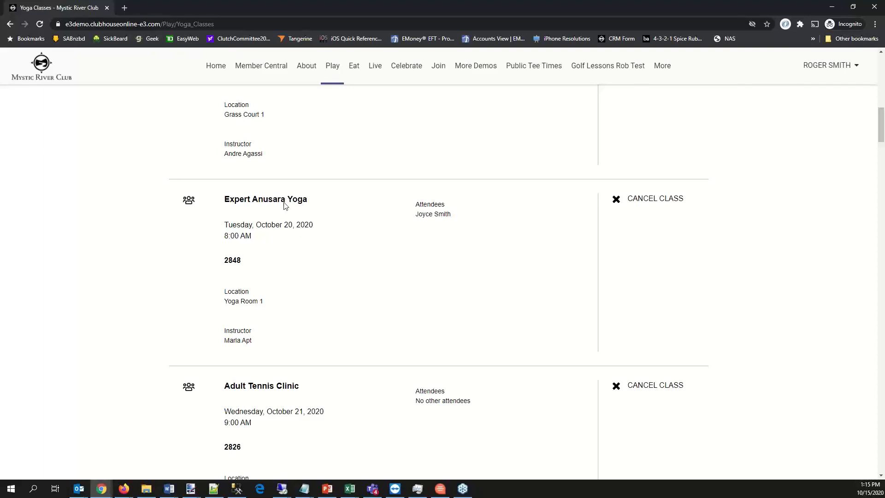
{"action": "scroll", "coordinate": [462, 215], "scroll_direction": "down", "scroll_amount": 5}
{"action": "scroll", "coordinate": [457, 215], "scroll_direction": "down", "scroll_amount": 12}
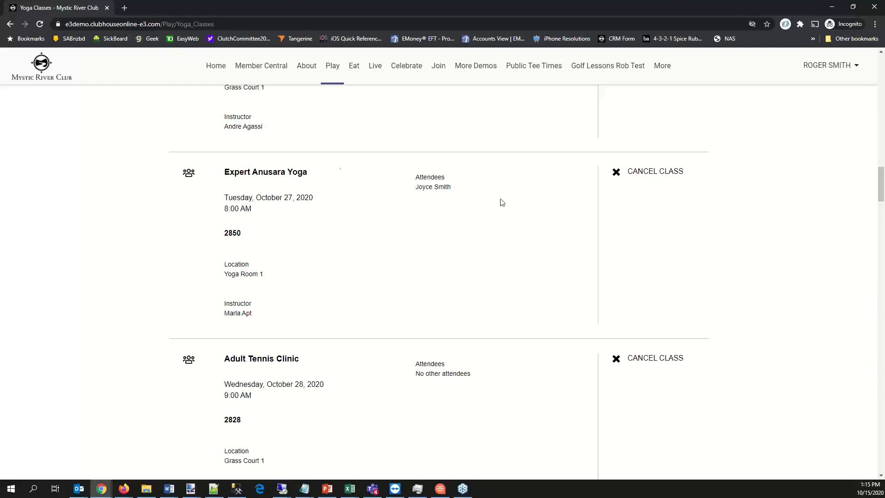
{"action": "scroll", "coordinate": [488, 134], "scroll_direction": "up", "scroll_amount": 6}
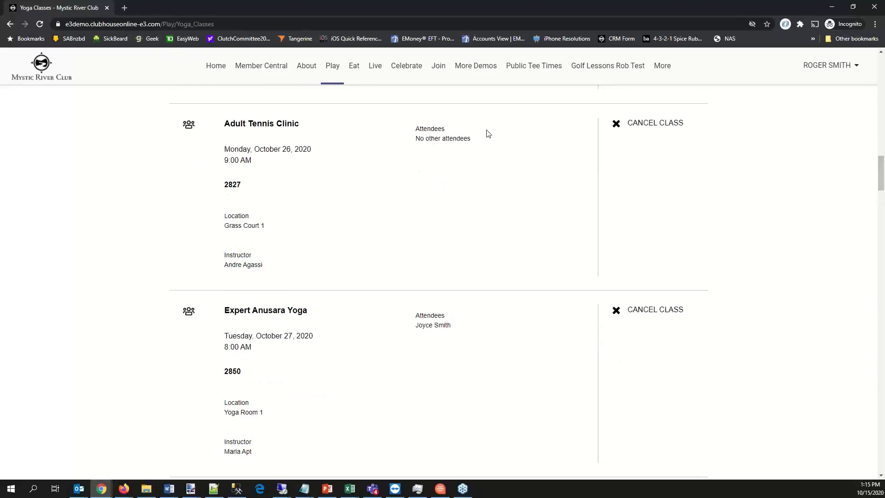
- Leave My Bookings for the yoga class calendar and open the general Class Calendar from the Member Central pages
{"action": "scroll", "coordinate": [494, 133], "scroll_direction": "up", "scroll_amount": 5}
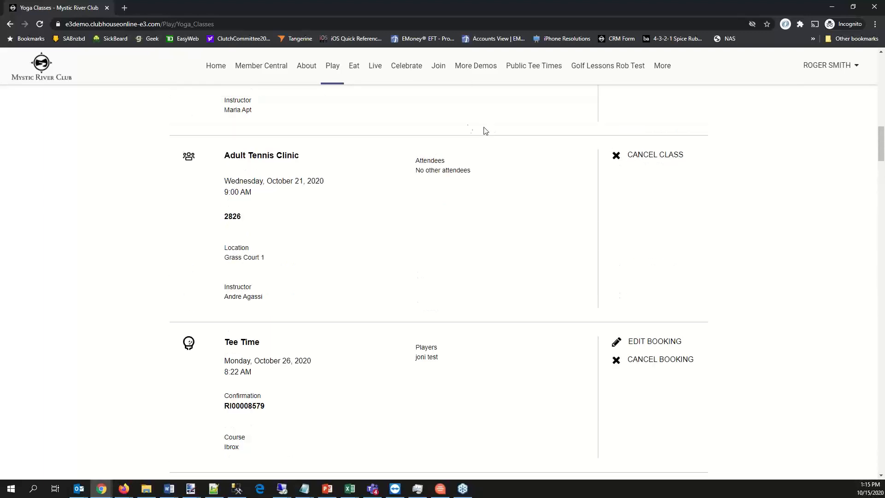
{"action": "scroll", "coordinate": [428, 126], "scroll_direction": "up", "scroll_amount": 18}
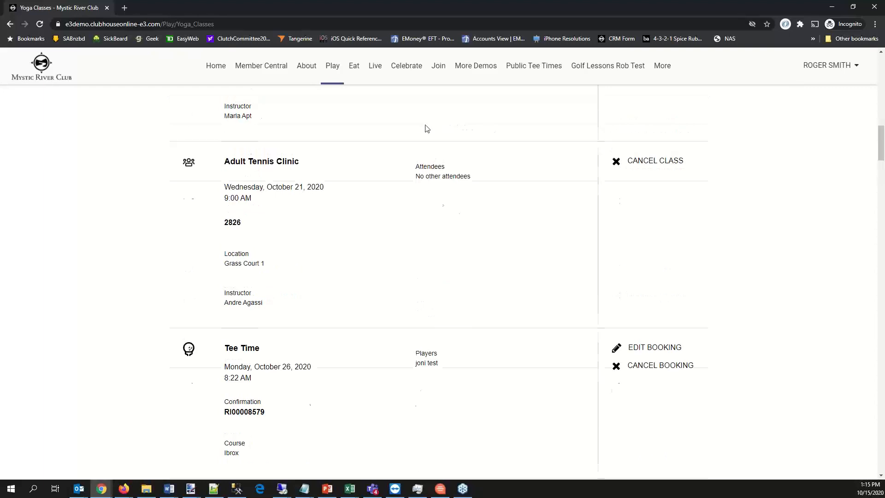
{"action": "scroll", "coordinate": [427, 129], "scroll_direction": "up", "scroll_amount": 2}
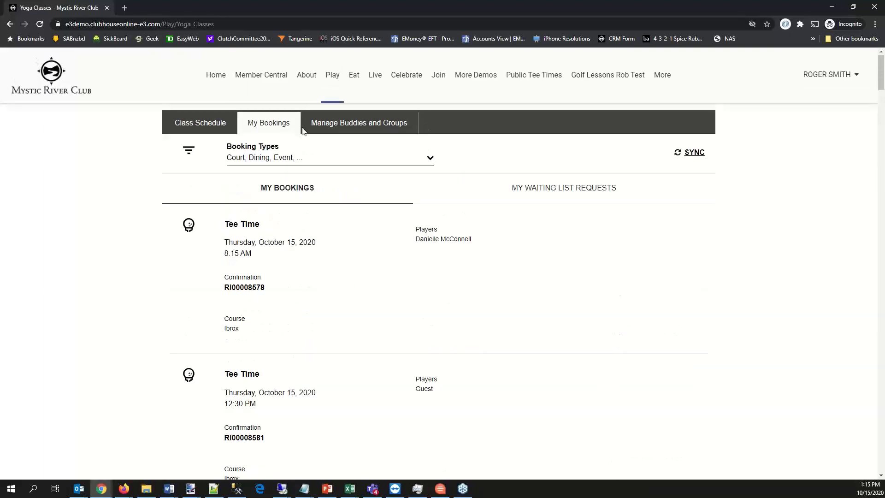
{"action": "left_click", "coordinate": [224, 127]}
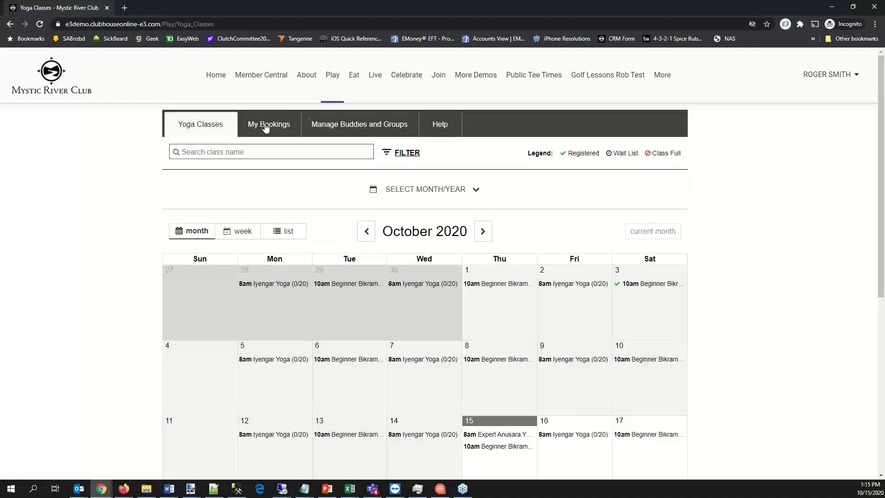
{"action": "mouse_move", "coordinate": [264, 81]}
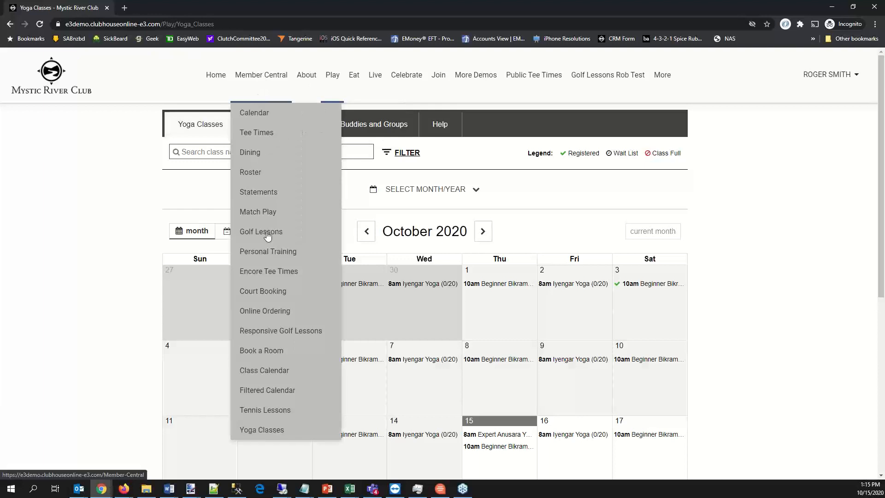
{"action": "left_click", "coordinate": [261, 371]}
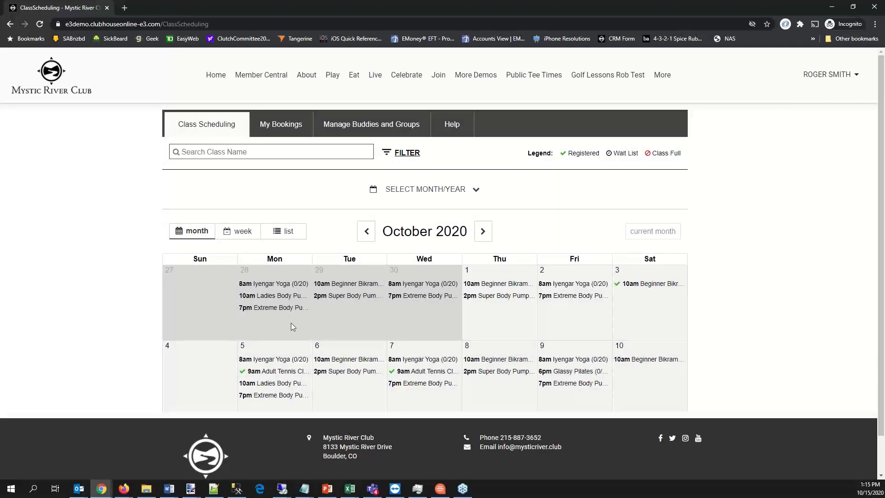
- Expand the calendar's filter options and set the Types filter to include all class types
{"action": "left_click", "coordinate": [407, 152]}
{"action": "left_click", "coordinate": [206, 301]}
{"action": "left_click", "coordinate": [207, 301]}
{"action": "left_click", "coordinate": [206, 268]}
{"action": "left_click", "coordinate": [206, 290]}
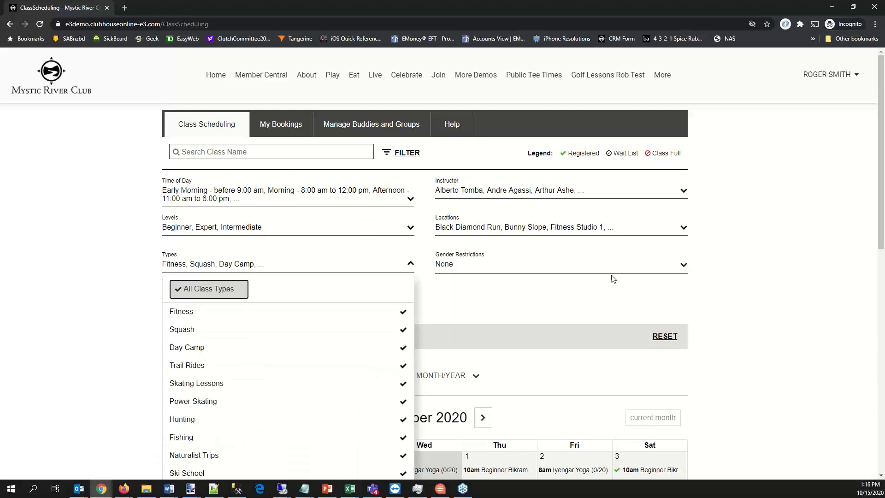
{"action": "left_click", "coordinate": [742, 226]}
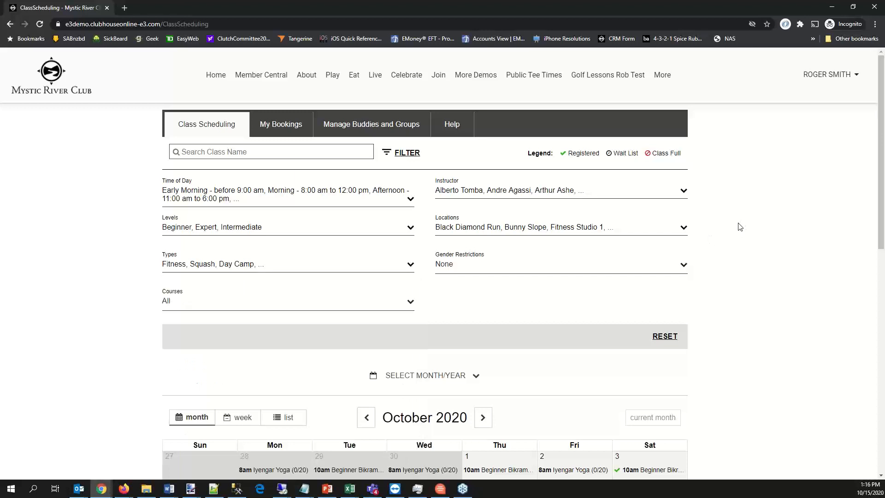
- Show November 2020 and open the Junior Karate Course on Monday, November 2 with its additional information expanded
{"action": "scroll", "coordinate": [740, 228], "scroll_direction": "down", "scroll_amount": 5}
{"action": "left_click", "coordinate": [483, 187]}
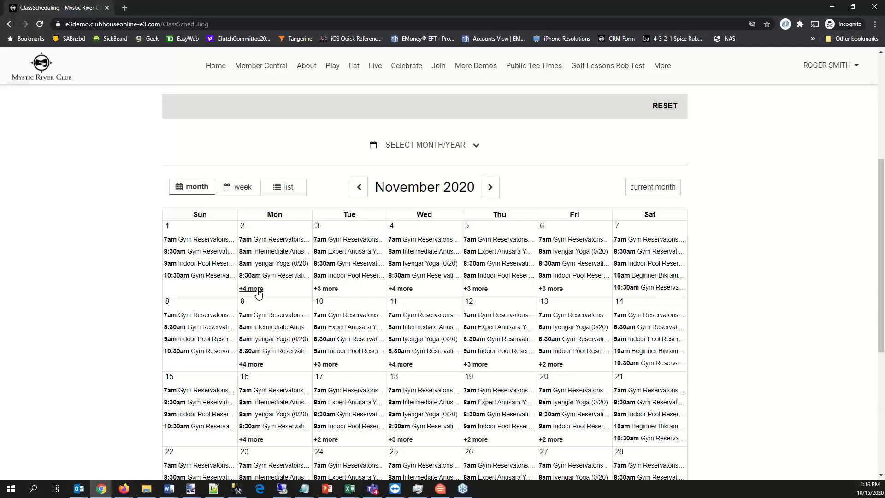
{"action": "left_click", "coordinate": [254, 289]}
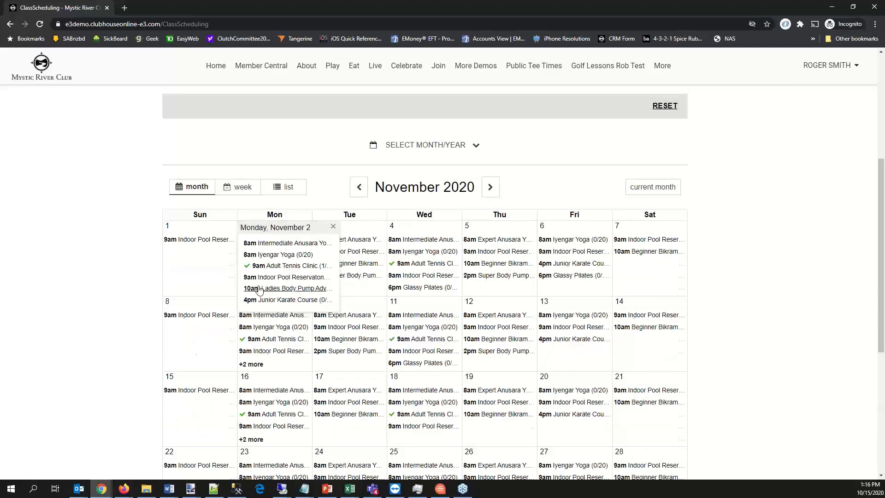
{"action": "left_click", "coordinate": [283, 297]}
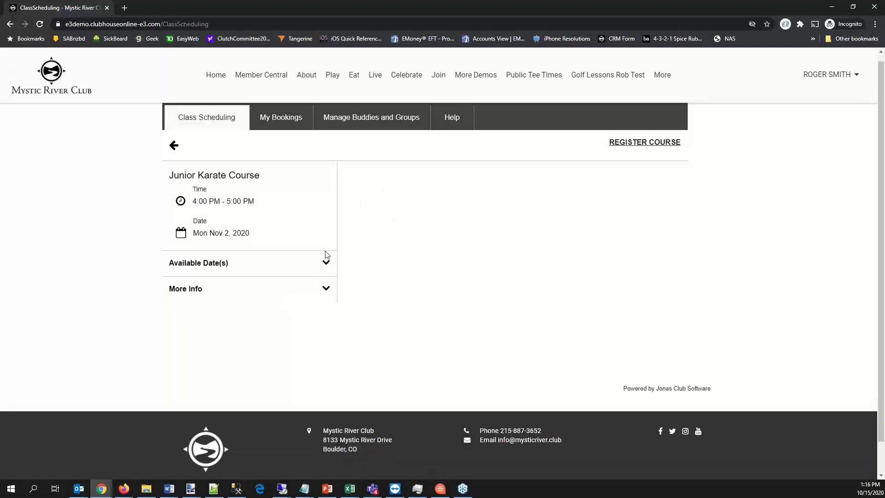
{"action": "left_click", "coordinate": [327, 290]}
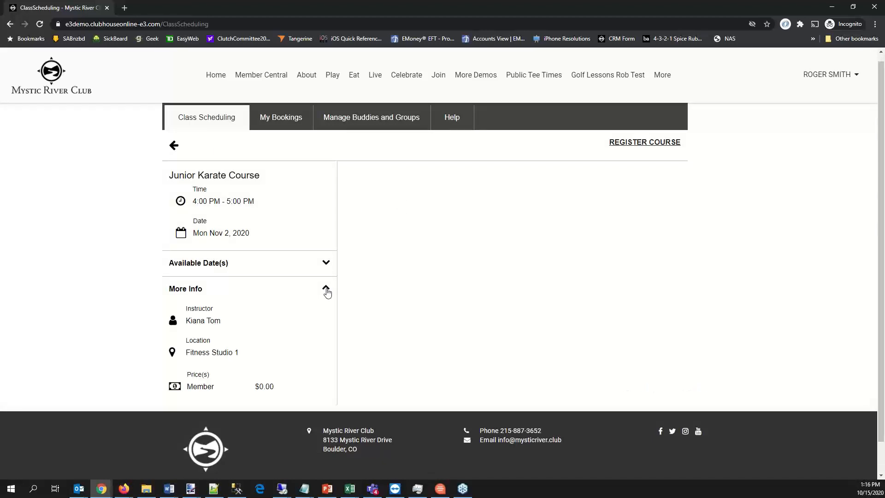
- Review the Junior Karate Course dates and try to complete the registration with the default registrant
{"action": "left_click", "coordinate": [629, 143]}
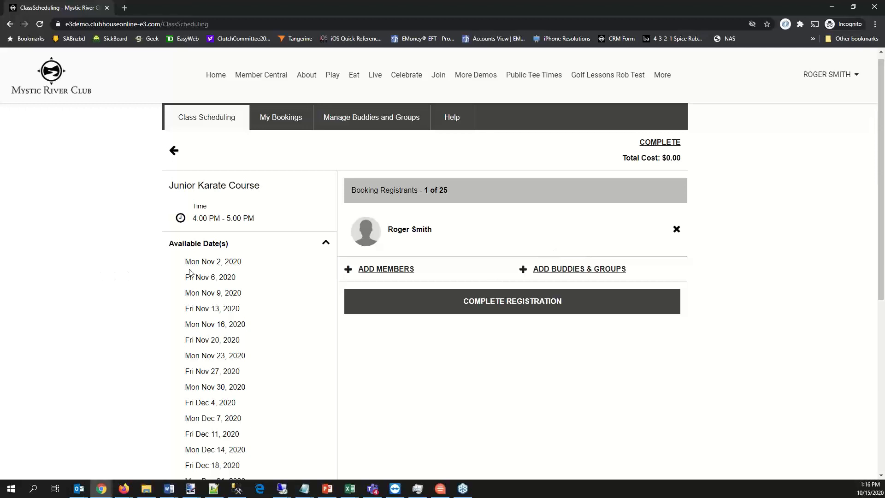
{"action": "scroll", "coordinate": [212, 267], "scroll_direction": "down", "scroll_amount": 5}
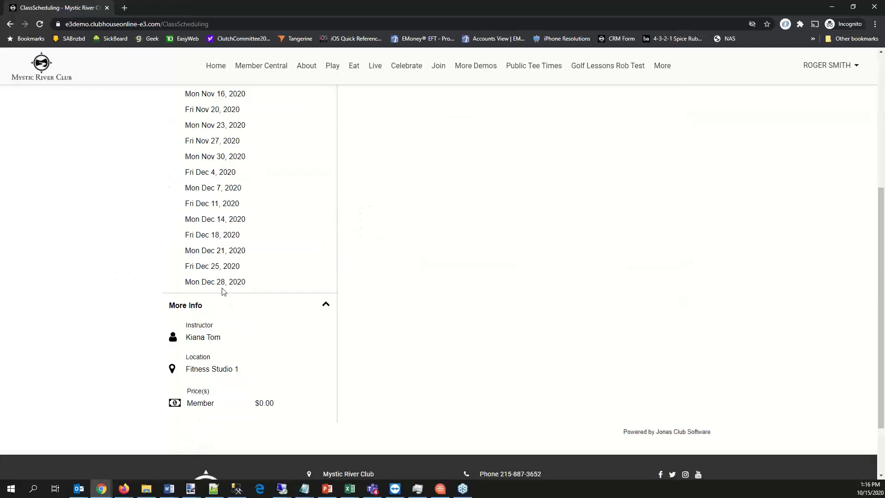
{"action": "scroll", "coordinate": [221, 286], "scroll_direction": "up", "scroll_amount": 5}
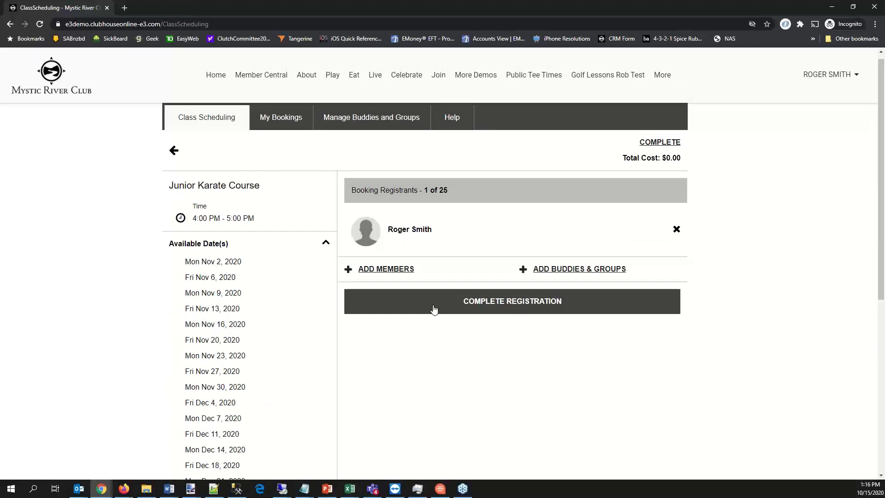
{"action": "left_click", "coordinate": [576, 301]}
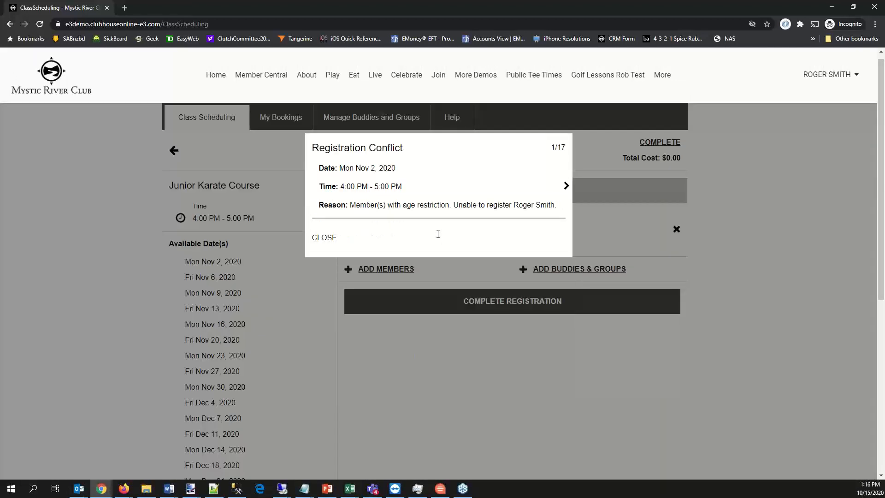
{"action": "left_click", "coordinate": [321, 242]}
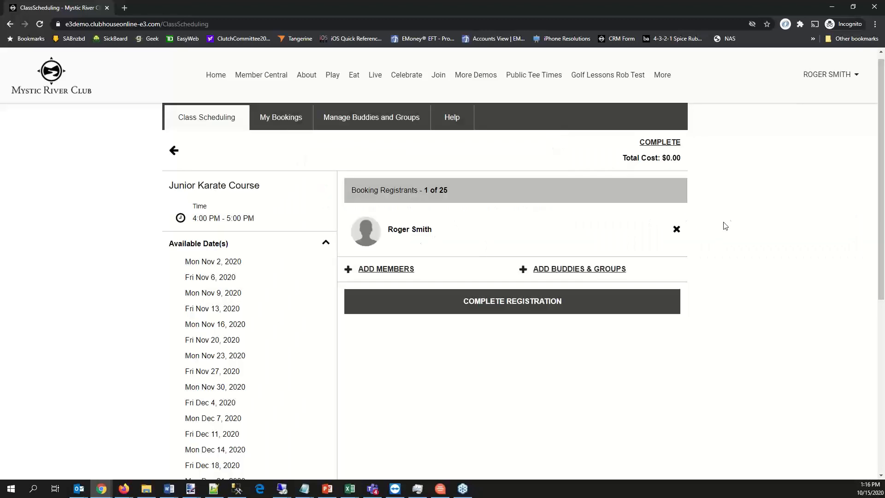
- Replace the registrant with a member found by surname, try to complete the course registration, and return to the course details
{"action": "left_click", "coordinate": [676, 229]}
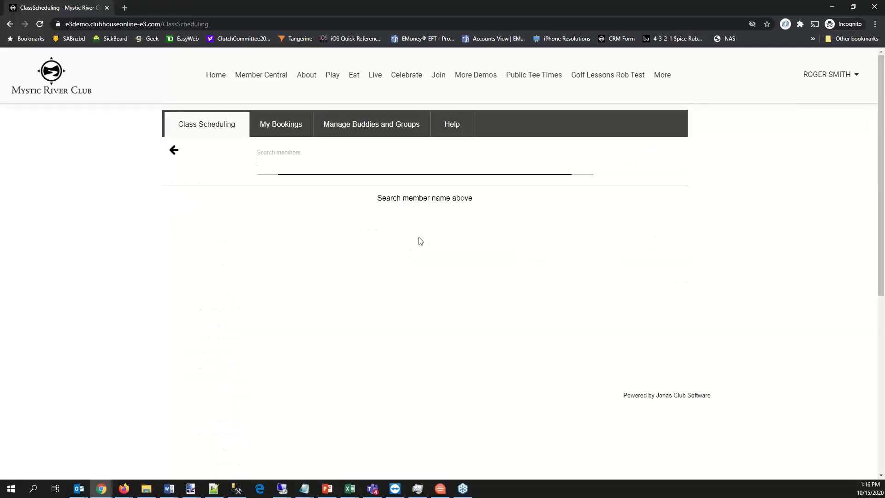
{"action": "type", "text": "lamanna"}
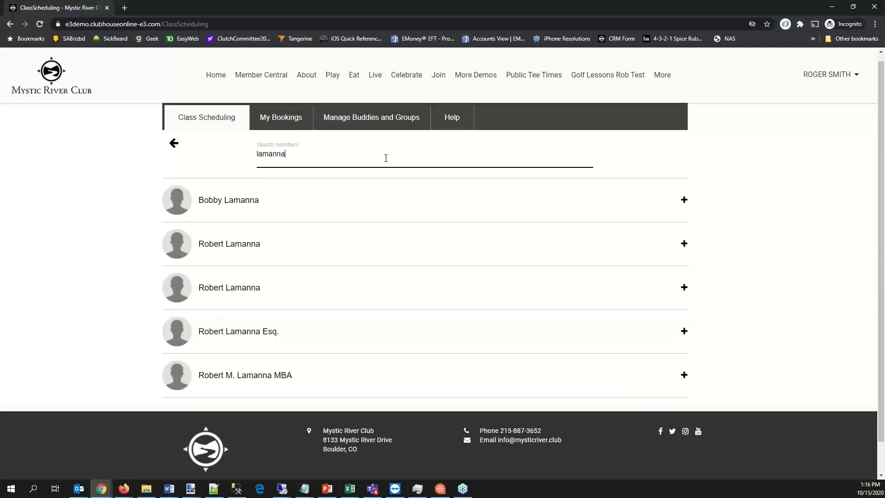
{"action": "left_click", "coordinate": [225, 208]}
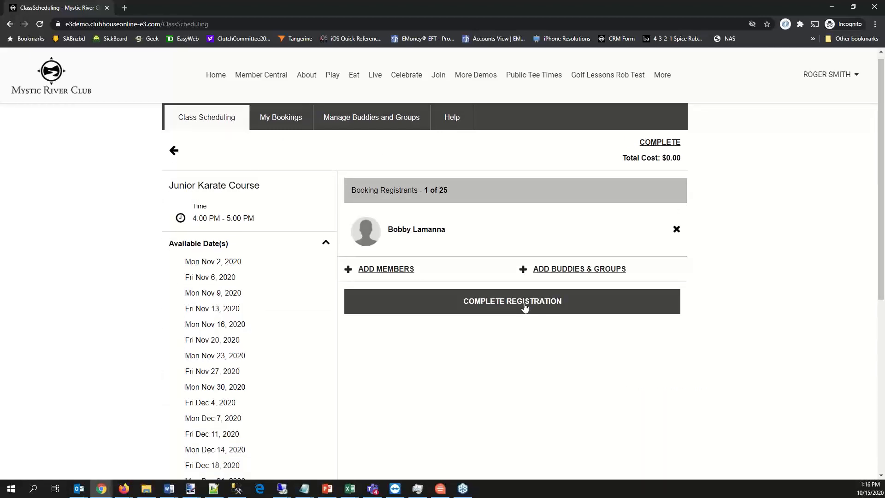
{"action": "left_click", "coordinate": [524, 304]}
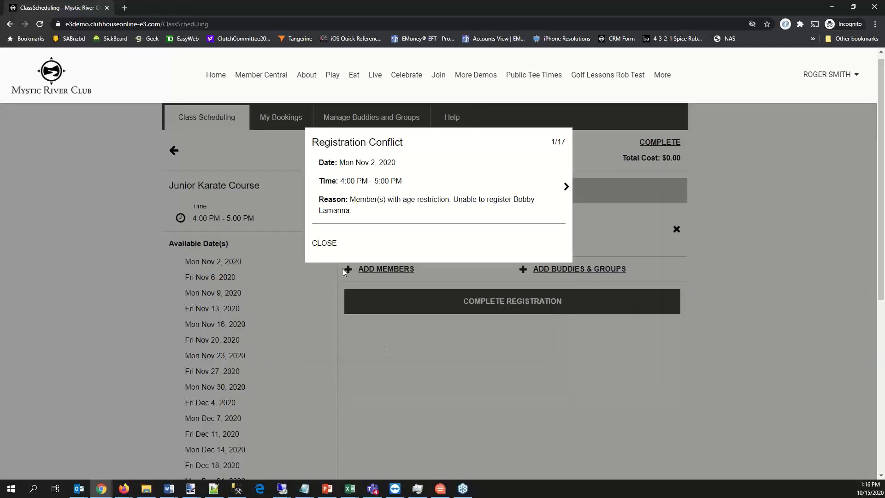
{"action": "left_click", "coordinate": [325, 245]}
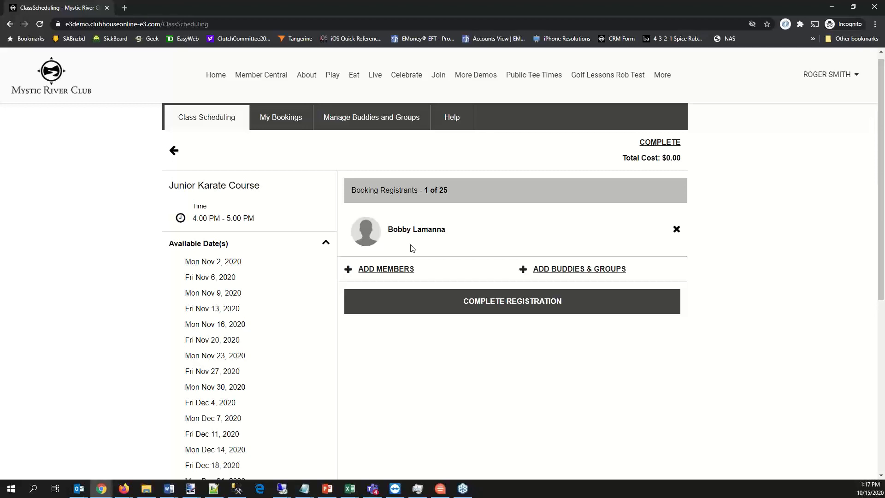
{"action": "left_click", "coordinate": [175, 152]}
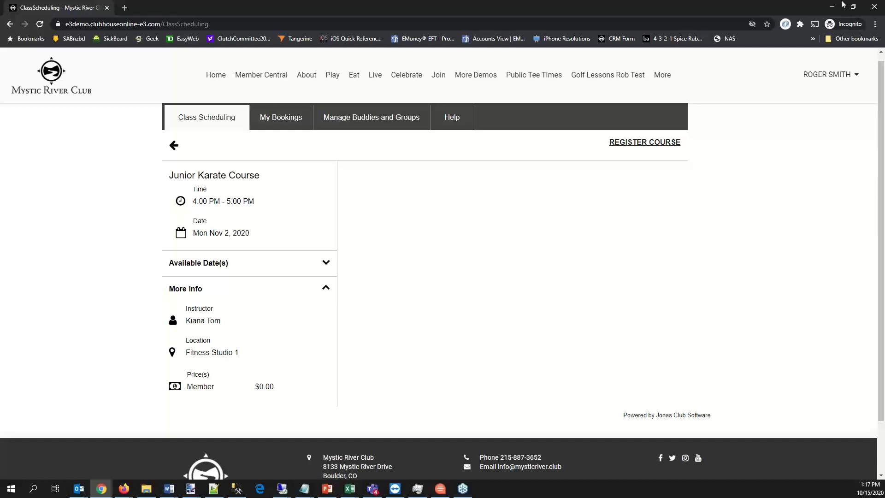
- Switch to the jamdemo remote desktop and open the 2020-Oct-15 08:30 AM Gym Reservations instance to check its location choices
{"action": "mouse_move", "coordinate": [271, 78]}
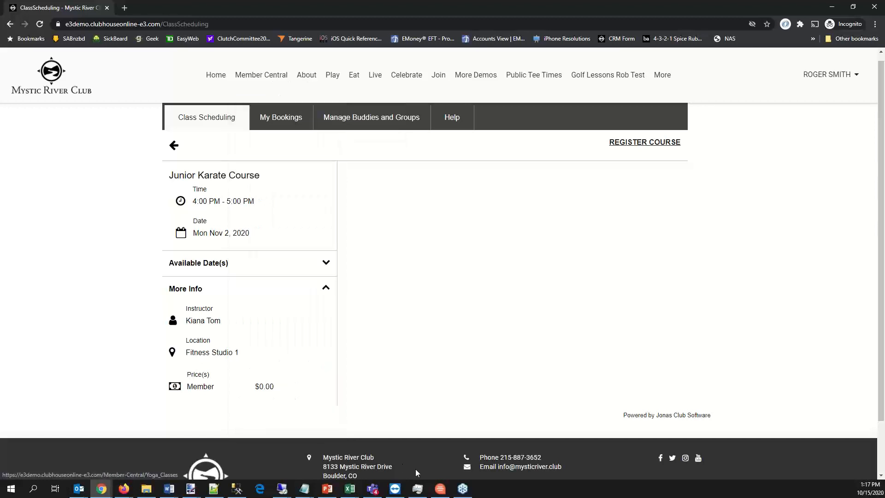
{"action": "left_click", "coordinate": [283, 488]}
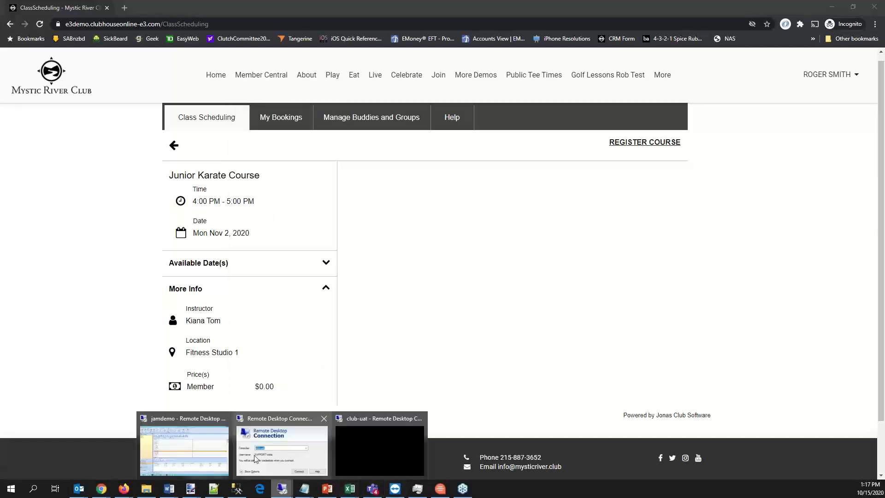
{"action": "left_click", "coordinate": [213, 439]}
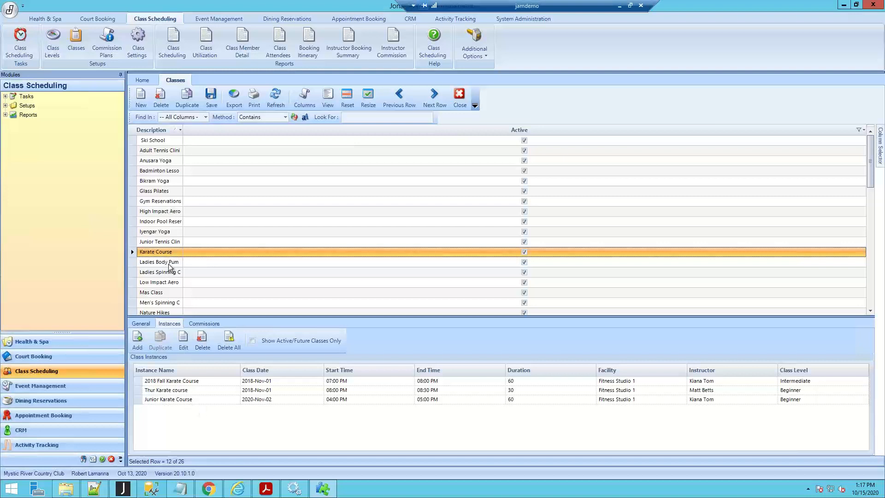
{"action": "left_click", "coordinate": [161, 202]}
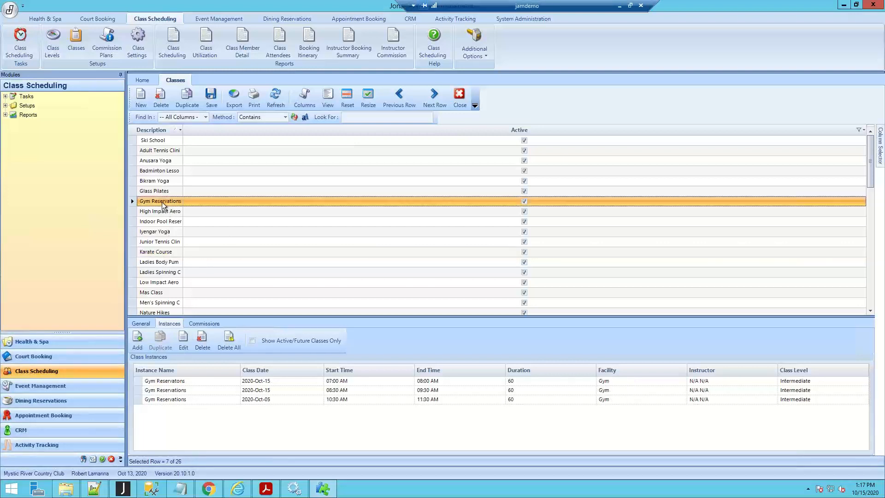
{"action": "double_click", "coordinate": [180, 393]}
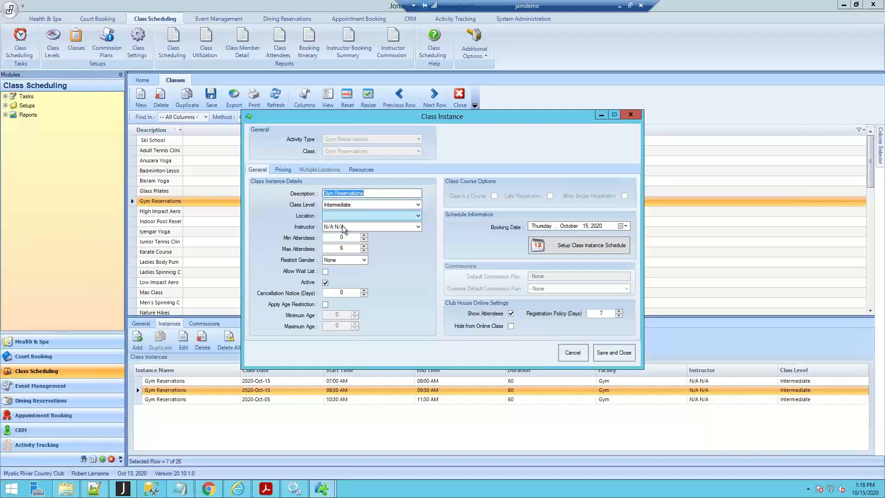
{"action": "left_click", "coordinate": [418, 216]}
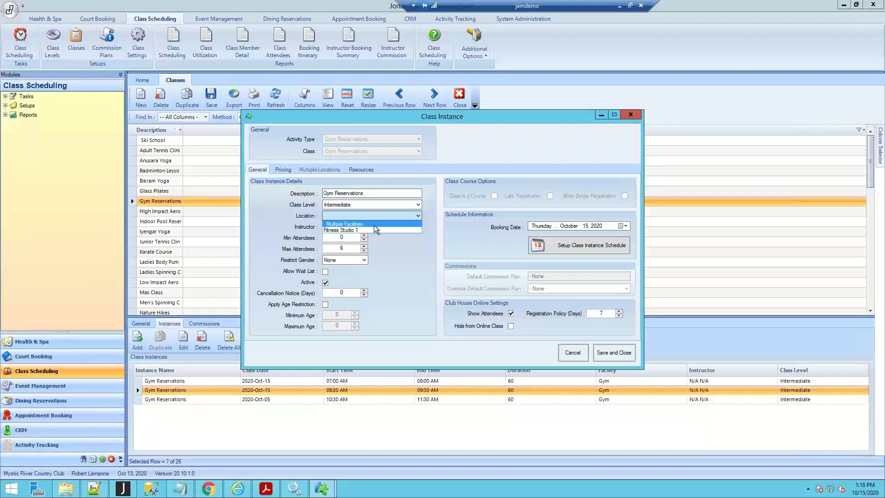
{"action": "left_click", "coordinate": [432, 214]}
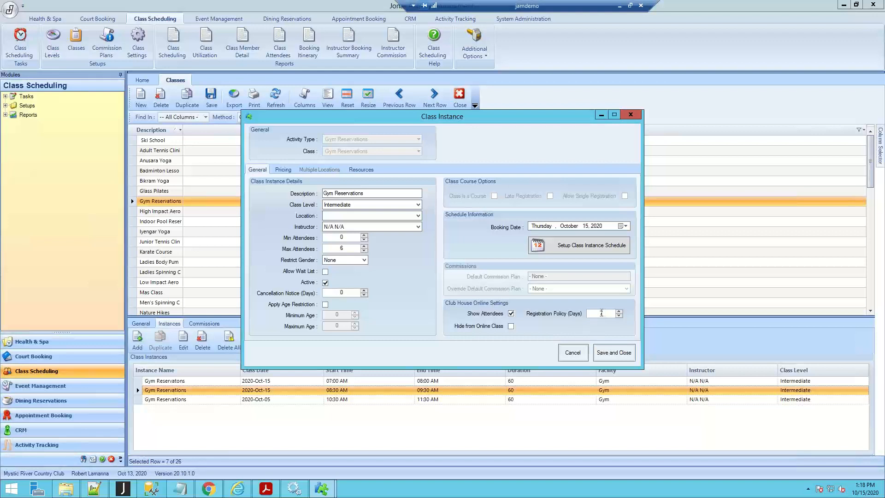
- Set the class instance's online registration policy to 0 days, then close it without saving the changes
{"action": "double_click", "coordinate": [586, 313]}
{"action": "type", "text": "0"}
{"action": "left_click", "coordinate": [629, 116]}
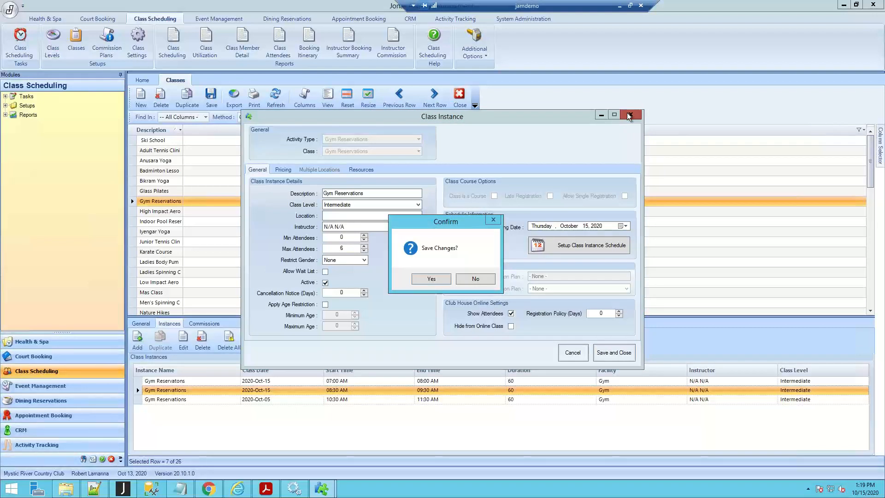
{"action": "left_click", "coordinate": [474, 279]}
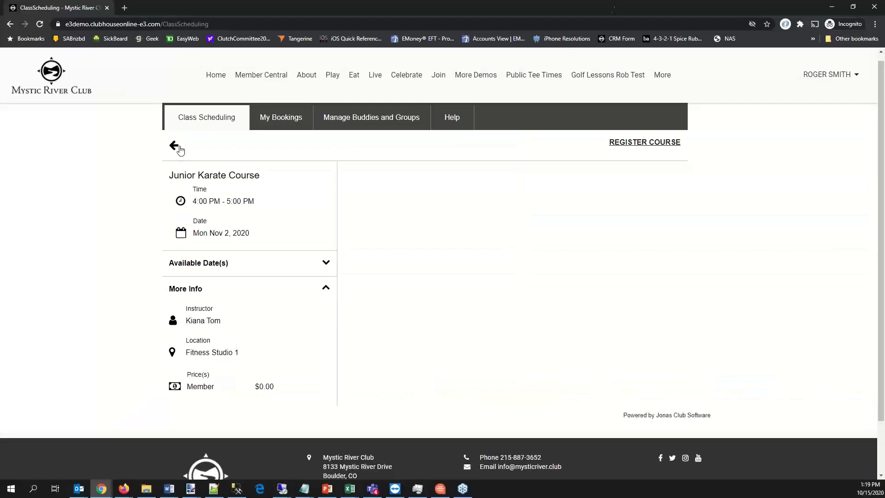
- Switch back to the club website and view the November 2020 class calendar in week and list layouts
{"action": "left_click", "coordinate": [177, 146]}
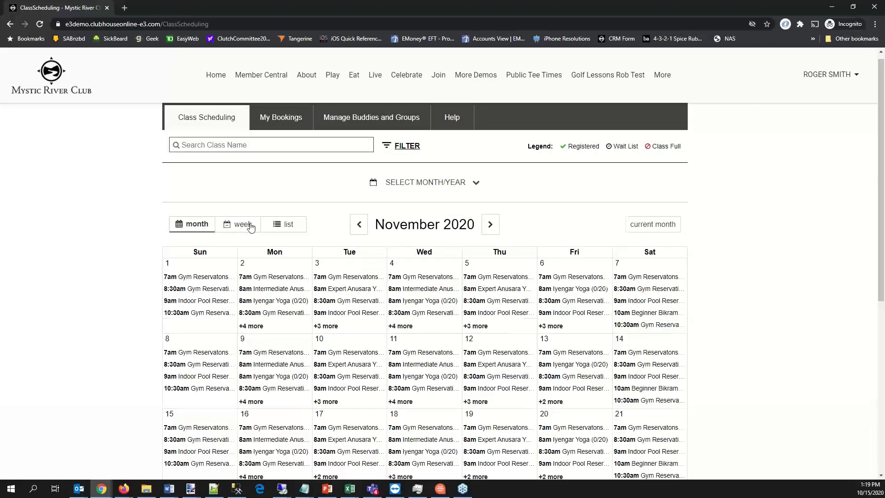
{"action": "left_click", "coordinate": [244, 224]}
{"action": "scroll", "coordinate": [302, 239], "scroll_direction": "down", "scroll_amount": 2}
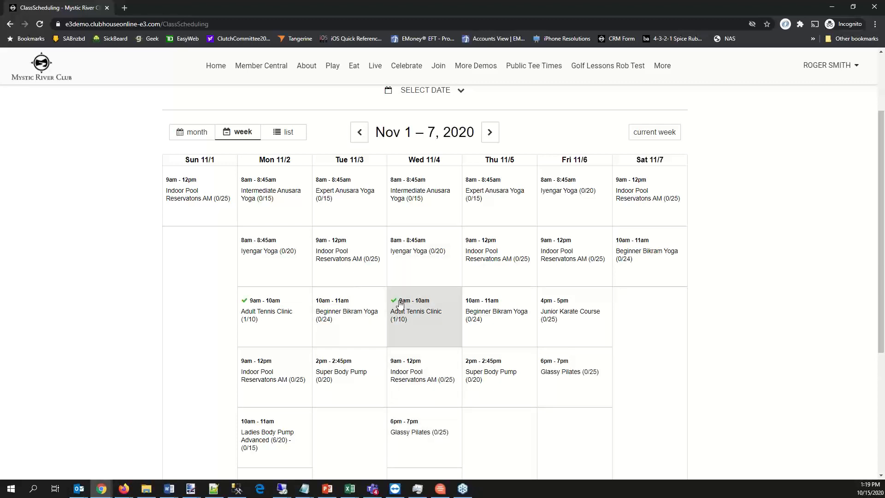
{"action": "left_click", "coordinate": [289, 133]}
{"action": "scroll", "coordinate": [430, 190], "scroll_direction": "down", "scroll_amount": 4}
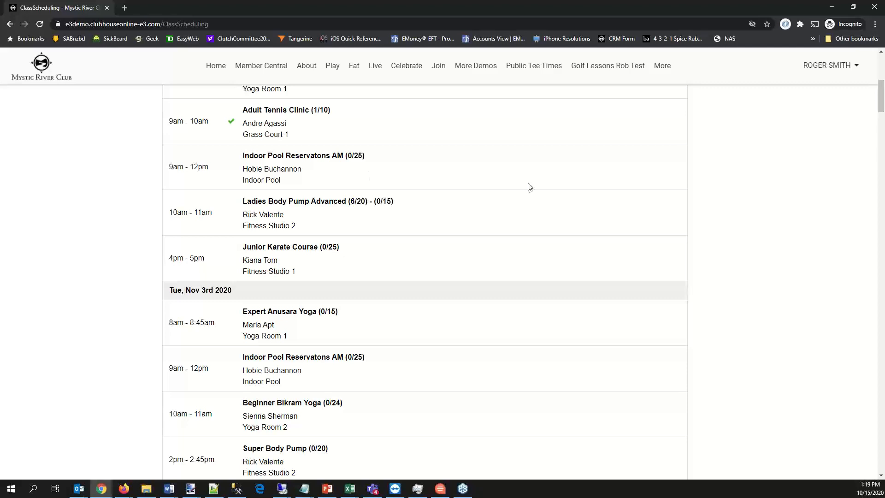
- Filter the November 2020 class list so that Yoga Classes is the only class type selected
{"action": "scroll", "coordinate": [364, 175], "scroll_direction": "up", "scroll_amount": 5}
{"action": "scroll", "coordinate": [364, 174], "scroll_direction": "up", "scroll_amount": 3}
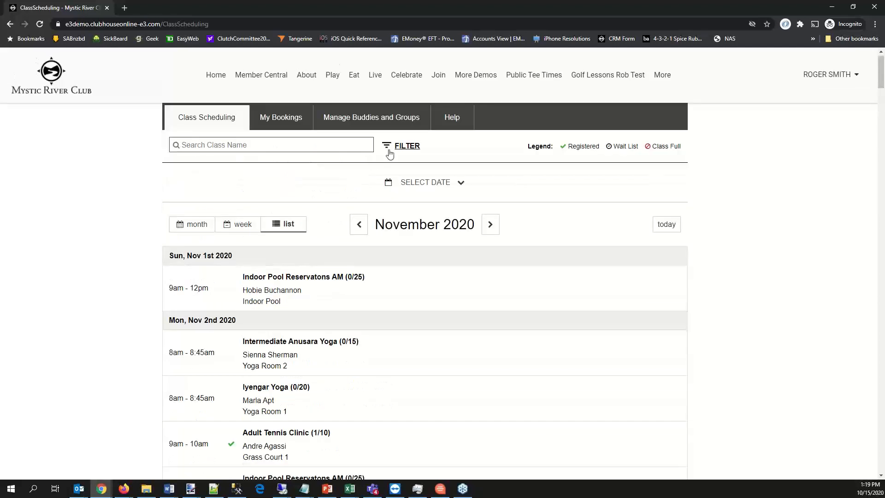
{"action": "left_click", "coordinate": [387, 147]}
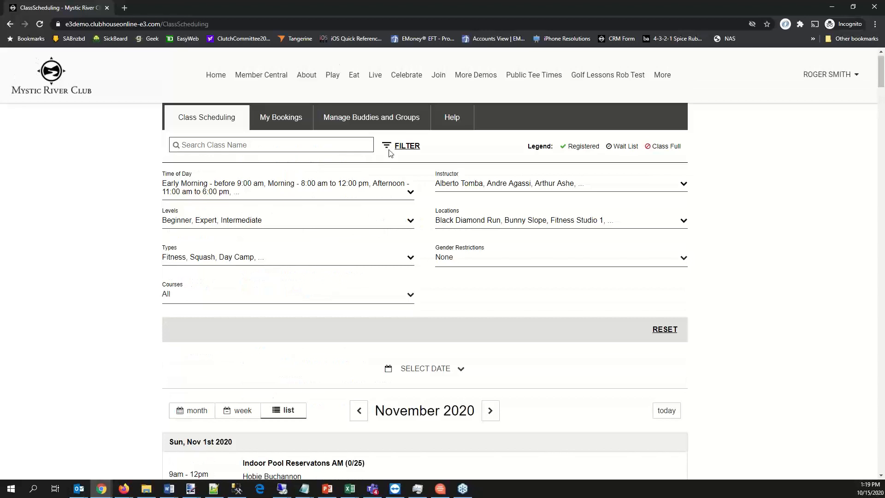
{"action": "left_click", "coordinate": [234, 258]}
{"action": "left_click", "coordinate": [233, 284]}
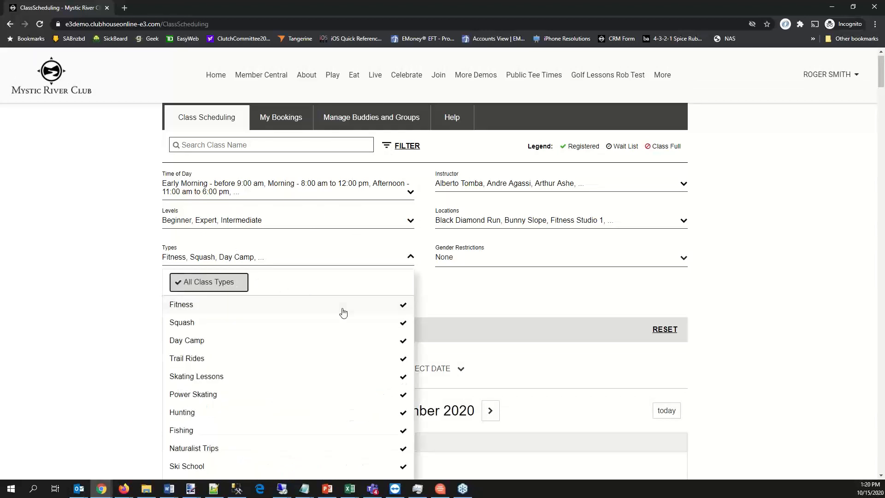
{"action": "left_click", "coordinate": [233, 284]}
{"action": "scroll", "coordinate": [373, 393], "scroll_direction": "down", "scroll_amount": 2}
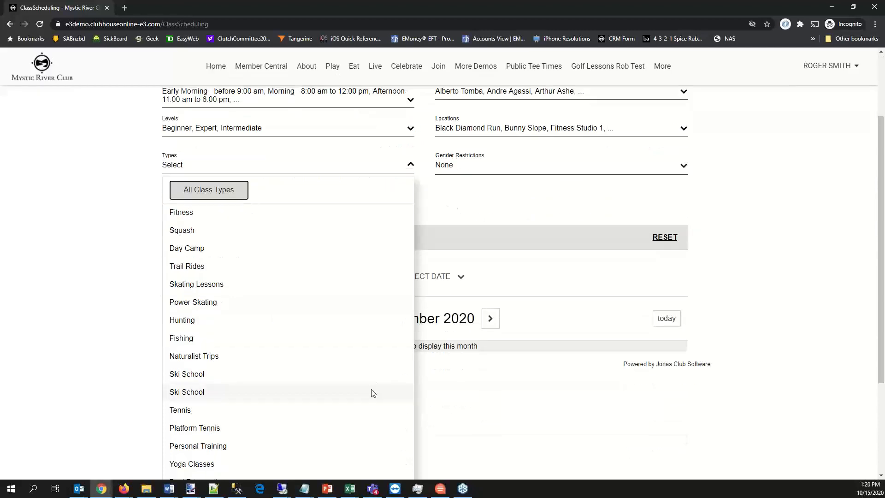
{"action": "scroll", "coordinate": [373, 394], "scroll_direction": "down", "scroll_amount": 3}
{"action": "left_click", "coordinate": [381, 328]}
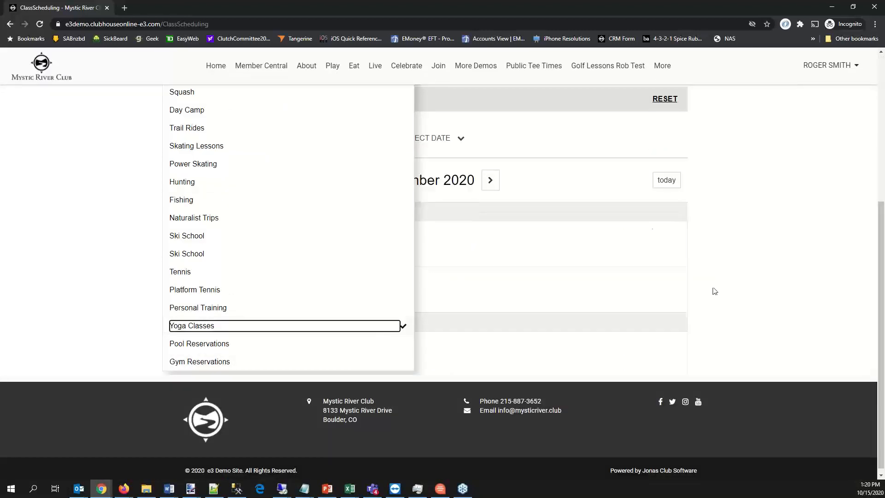
{"action": "left_click", "coordinate": [829, 227]}
- Look through the yoga classes listed for November 2020, and then those for October 2020
{"action": "scroll", "coordinate": [789, 225], "scroll_direction": "down", "scroll_amount": 4}
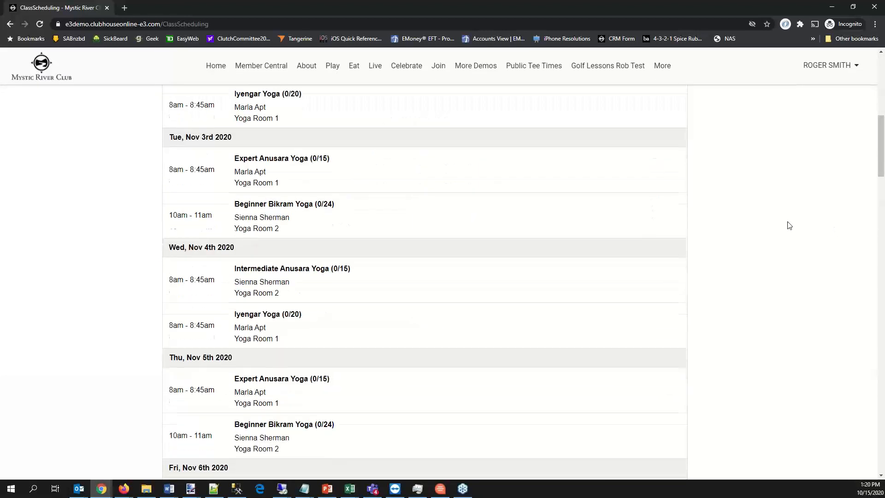
{"action": "scroll", "coordinate": [789, 226], "scroll_direction": "down", "scroll_amount": 7}
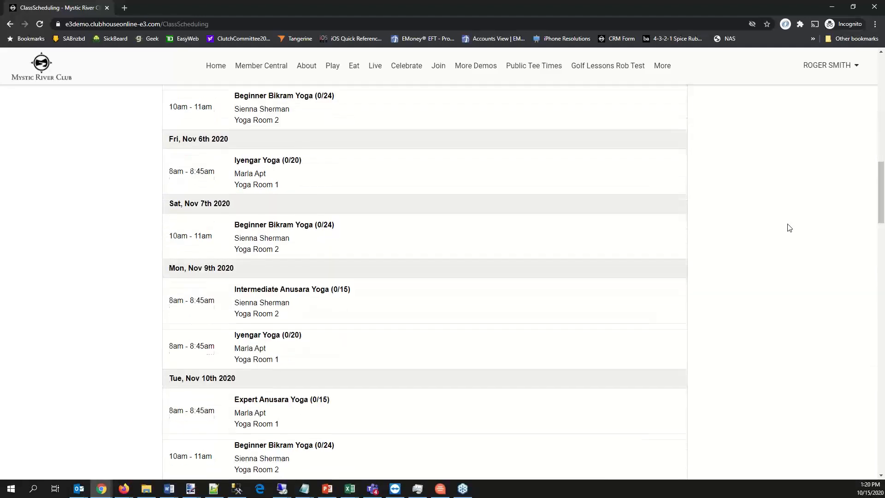
{"action": "scroll", "coordinate": [789, 227], "scroll_direction": "down", "scroll_amount": 10}
{"action": "scroll", "coordinate": [787, 229], "scroll_direction": "up", "scroll_amount": 7}
{"action": "scroll", "coordinate": [787, 253], "scroll_direction": "up", "scroll_amount": 14}
{"action": "left_click", "coordinate": [365, 226]}
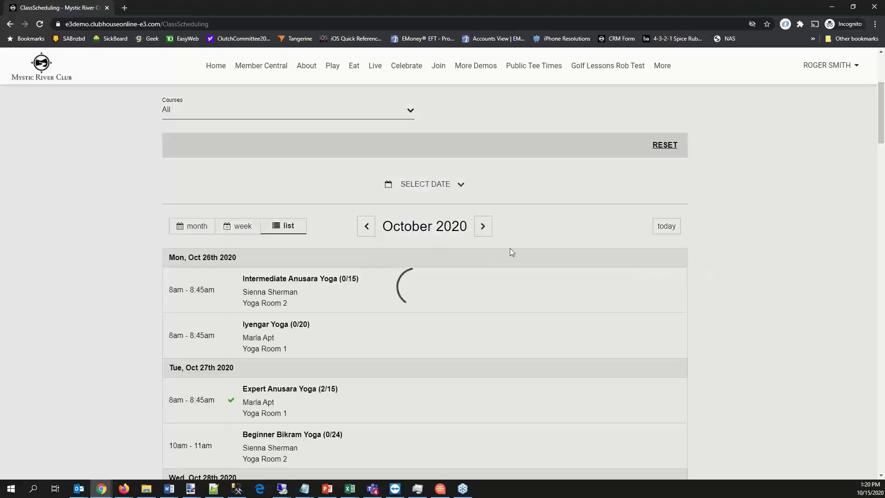
{"action": "scroll", "coordinate": [557, 257], "scroll_direction": "down", "scroll_amount": 3}
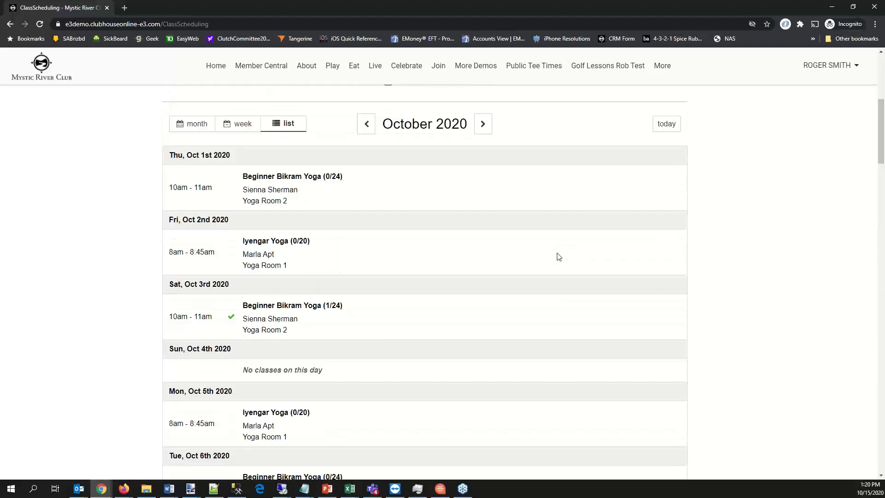
{"action": "scroll", "coordinate": [667, 136], "scroll_direction": "down", "scroll_amount": 12}
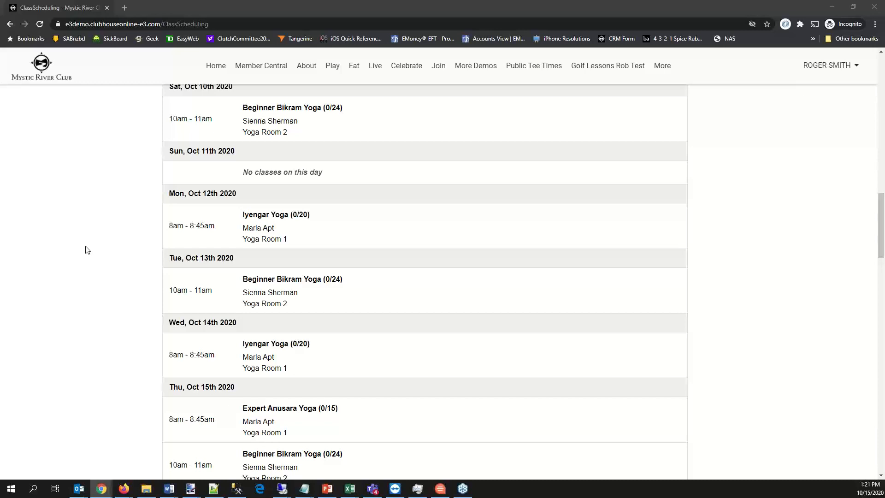
- Switch to the e3 Demo Site-W administration and start a new Generic Class page under Play in the site's pages
{"action": "left_click_drag", "start_coordinate": [88, 250], "coordinate": [412, 3]}
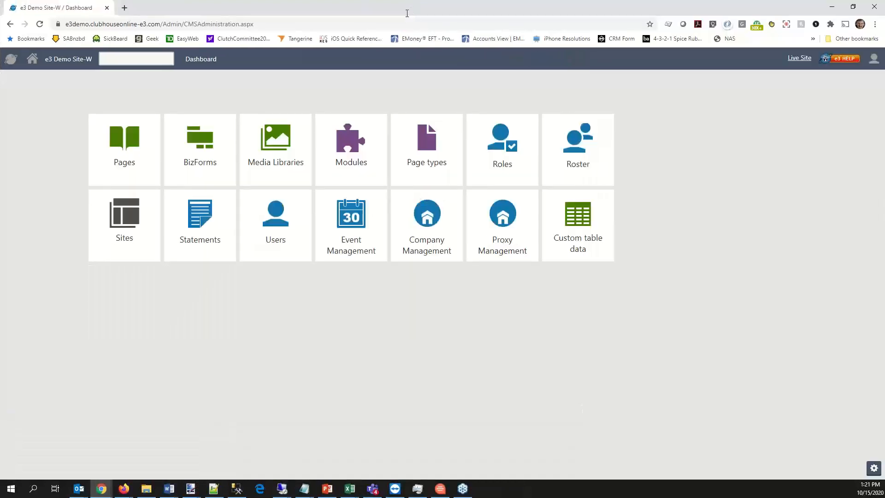
{"action": "left_click", "coordinate": [112, 137]}
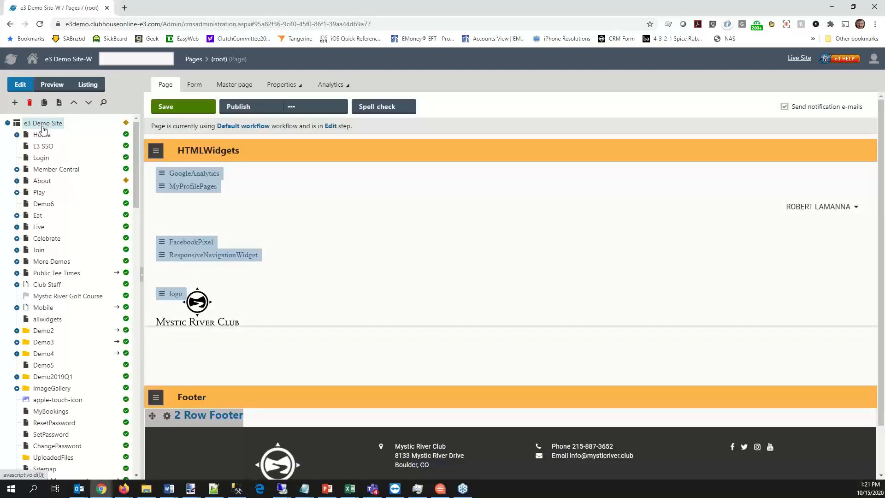
{"action": "left_click", "coordinate": [18, 196]}
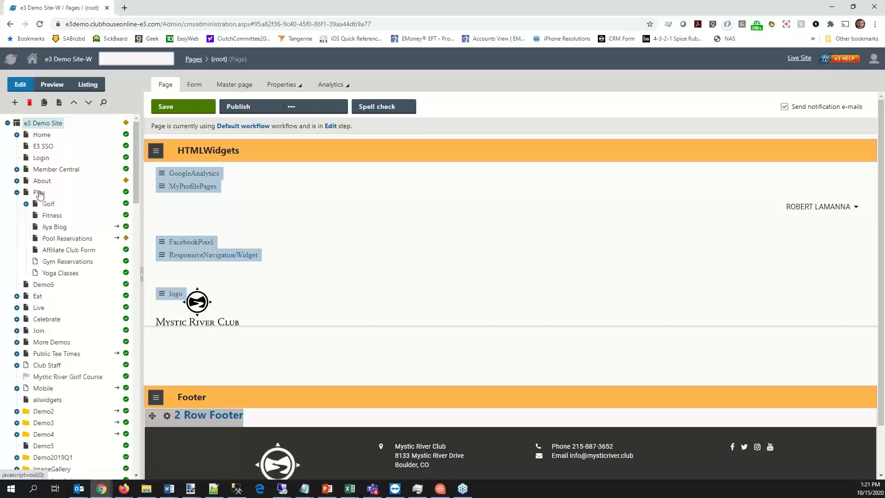
{"action": "right_click", "coordinate": [39, 194]}
{"action": "mouse_move", "coordinate": [39, 199]}
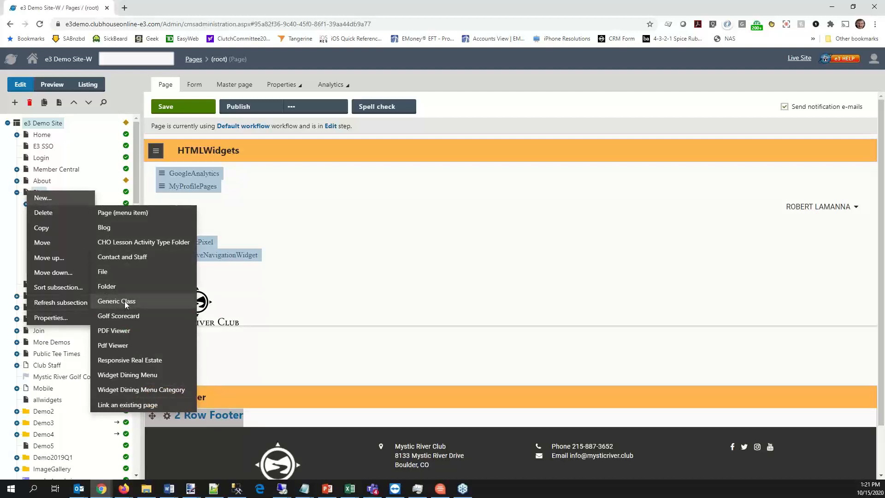
{"action": "left_click", "coordinate": [125, 302]}
- Set the new page's document name to Fitness Classes
{"action": "left_click", "coordinate": [299, 117]}
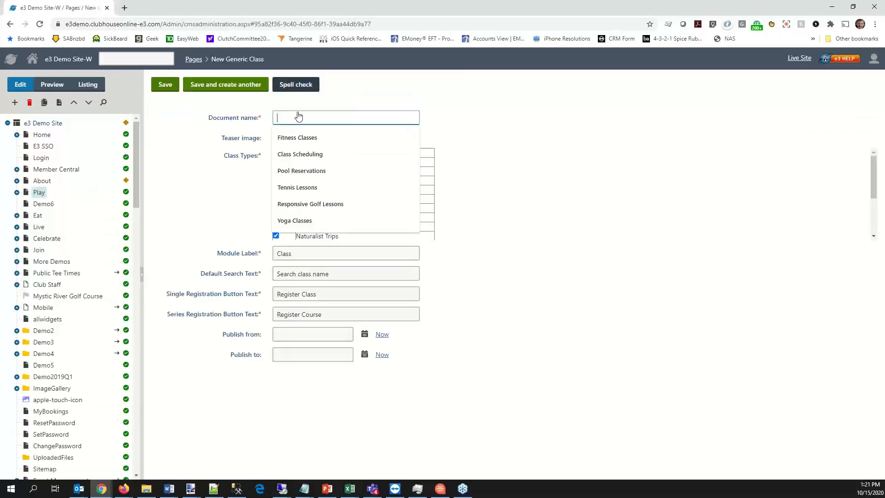
{"action": "type", "text": "Fitgne"}
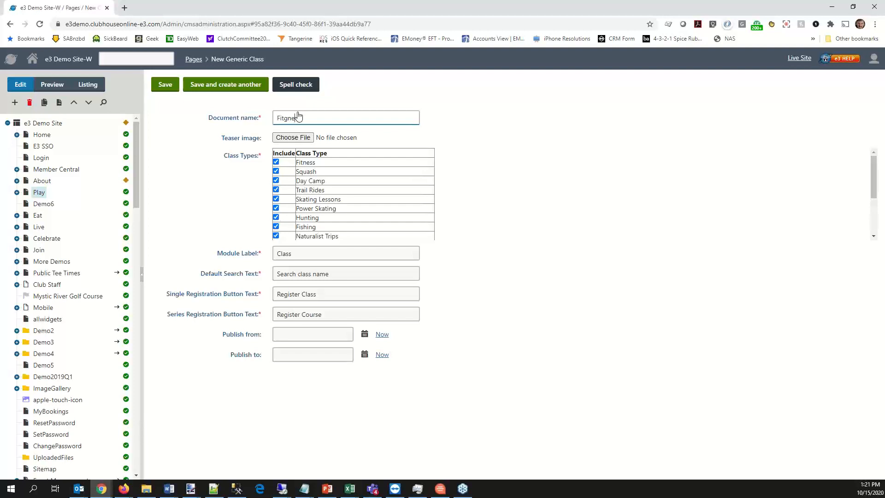
{"action": "key", "text": "BackSpace"}
{"action": "key", "text": "BackSpace"}
{"action": "key", "text": "BackSpace"}
{"action": "type", "text": "ness Classes"}
{"action": "key", "text": "Tab"}
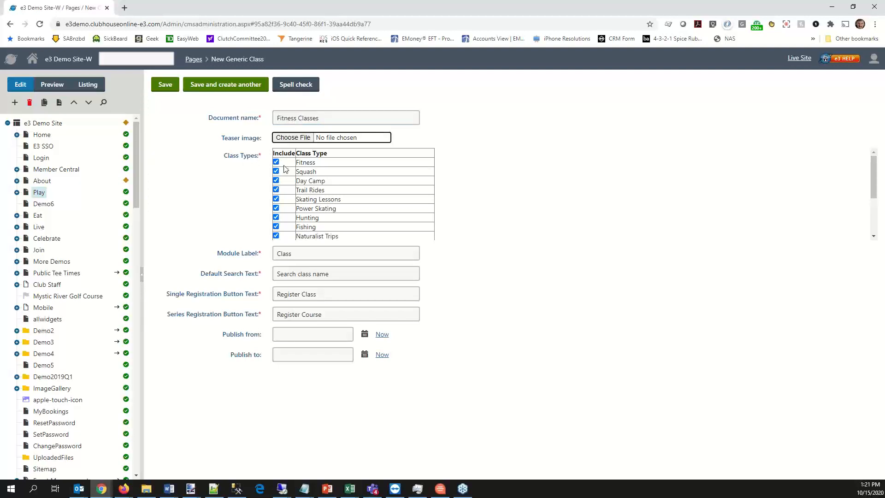
- Exclude every class type from the page except Fitness, Personal Training and Yoga Classes
{"action": "scroll", "coordinate": [381, 195], "scroll_direction": "down", "scroll_amount": 3}
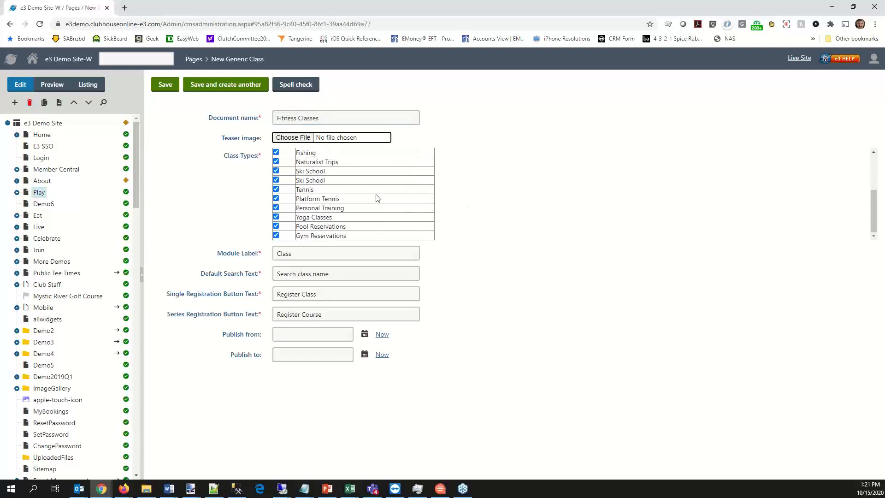
{"action": "scroll", "coordinate": [375, 198], "scroll_direction": "up", "scroll_amount": 3}
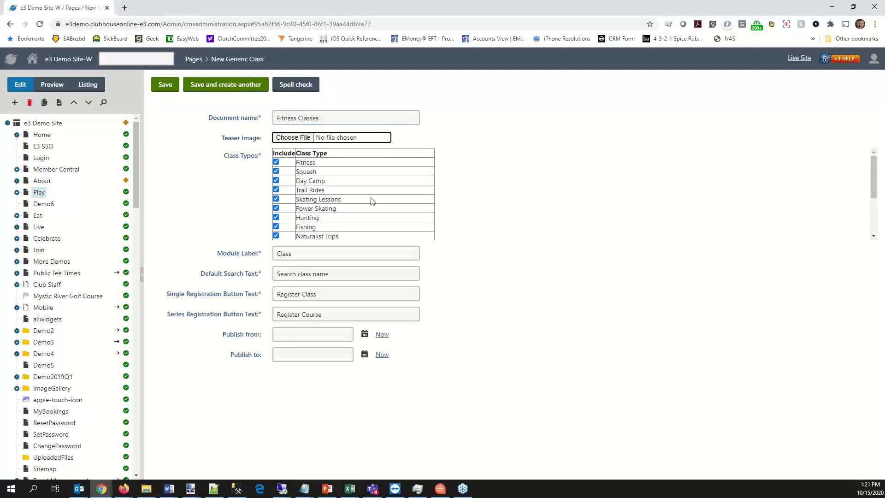
{"action": "left_click", "coordinate": [275, 171]}
{"action": "left_click", "coordinate": [276, 180]}
{"action": "left_click", "coordinate": [275, 190]}
{"action": "left_click", "coordinate": [275, 198]}
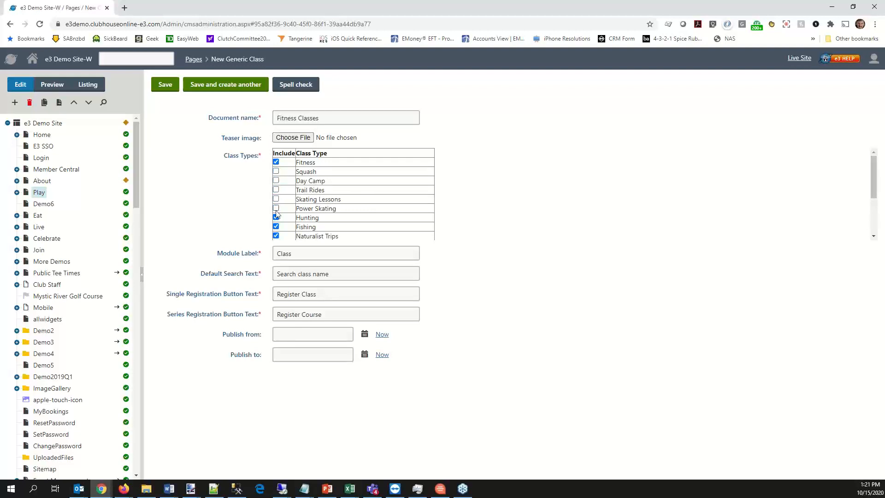
{"action": "left_click", "coordinate": [276, 226]}
{"action": "left_click", "coordinate": [276, 235]}
{"action": "scroll", "coordinate": [289, 220], "scroll_direction": "down", "scroll_amount": 1}
{"action": "scroll", "coordinate": [289, 220], "scroll_direction": "down", "scroll_amount": 2}
{"action": "left_click", "coordinate": [276, 180]}
{"action": "left_click", "coordinate": [276, 171]}
{"action": "left_click", "coordinate": [275, 190]}
{"action": "left_click", "coordinate": [276, 198]}
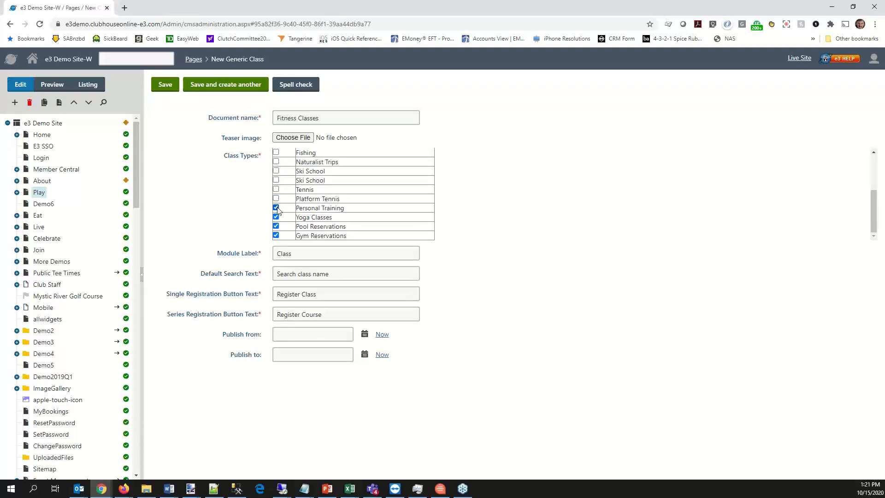
{"action": "left_click", "coordinate": [275, 226]}
{"action": "left_click", "coordinate": [276, 236]}
- Arrange the administration window and the club website window side by side
{"action": "double_click", "coordinate": [295, 253]}
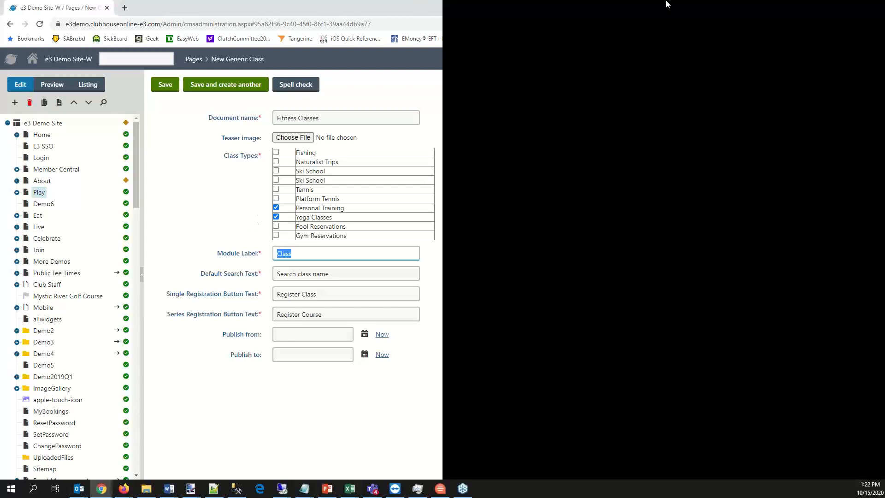
{"action": "key", "text": "super+Left"}
{"action": "left_click", "coordinate": [668, 5]}
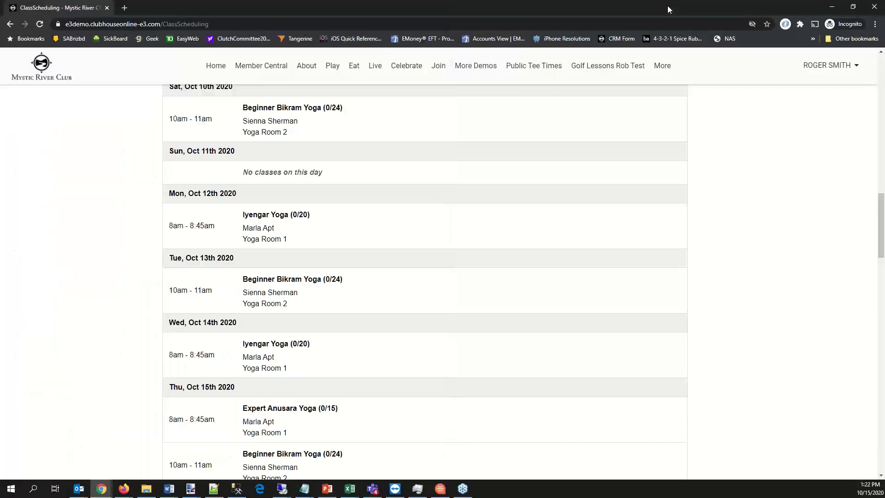
{"action": "key", "text": "super+Right"}
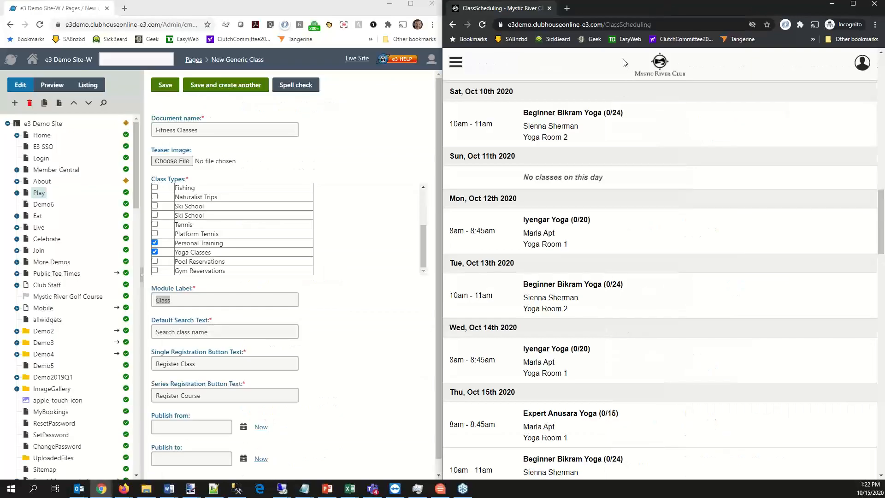
- Open the existing Yoga Classes page under Play on the club website for comparison
{"action": "scroll", "coordinate": [605, 162], "scroll_direction": "up", "scroll_amount": 10}
{"action": "scroll", "coordinate": [605, 162], "scroll_direction": "up", "scroll_amount": 10}
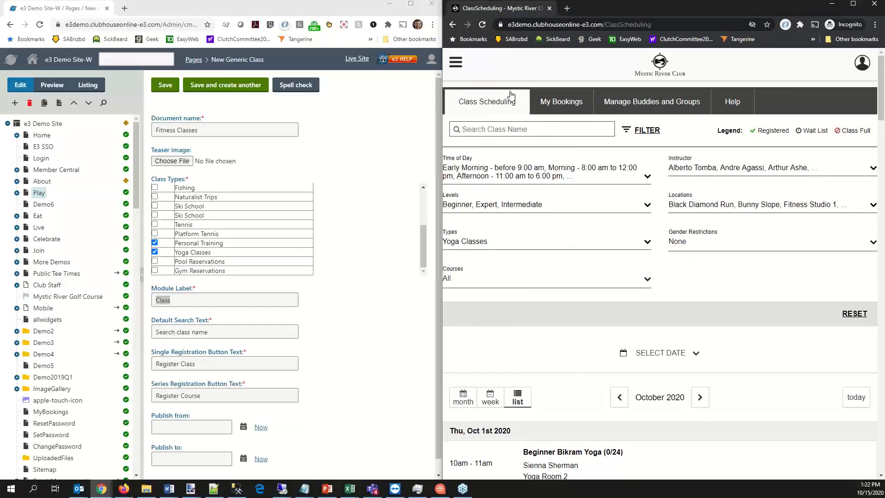
{"action": "left_click", "coordinate": [455, 61]}
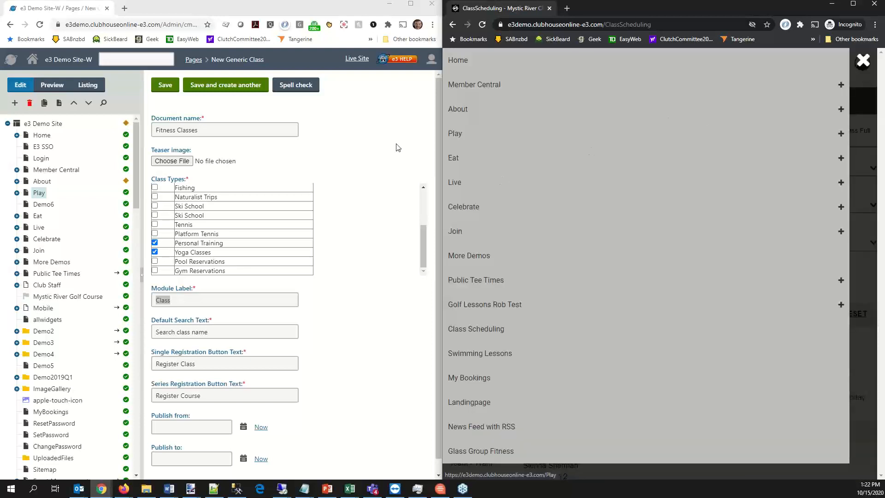
{"action": "left_click", "coordinate": [840, 134]}
{"action": "left_click", "coordinate": [480, 303]}
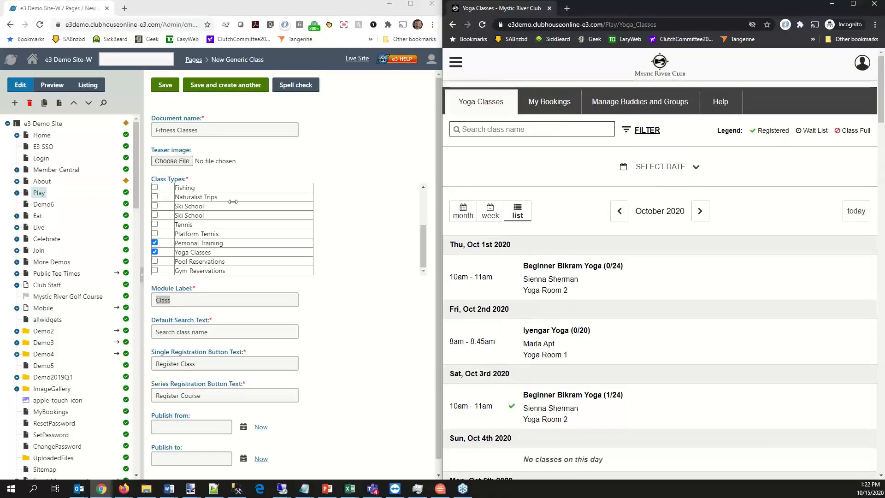
- Set the new page's module label to Fitness Classes
{"action": "double_click", "coordinate": [183, 300]}
{"action": "type", "text": "Fitness Class"}
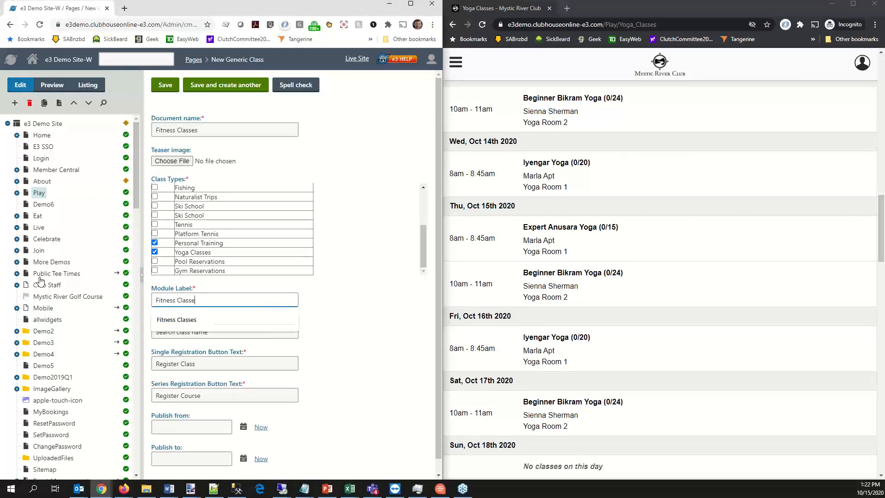
{"action": "type", "text": "es"}
{"action": "key", "text": "Tab"}
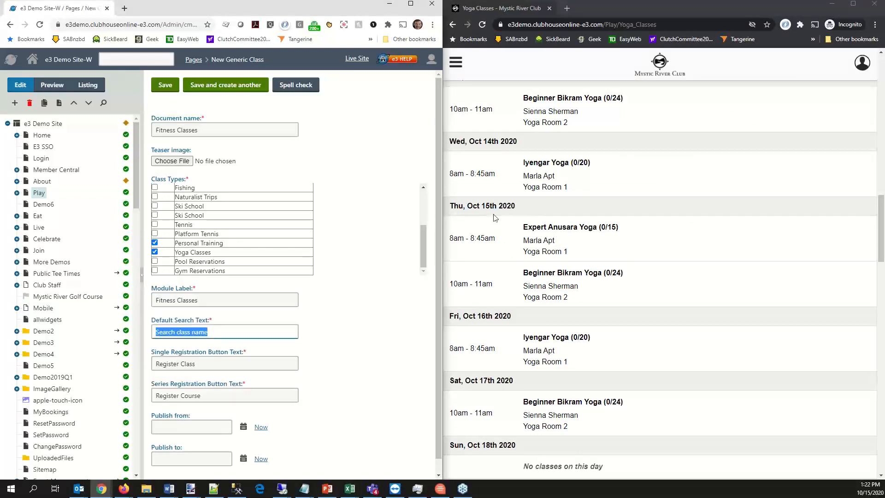
- Shorten the single registration button text to Register and save the new Fitness Classes page
{"action": "scroll", "coordinate": [497, 214], "scroll_direction": "up", "scroll_amount": 19}
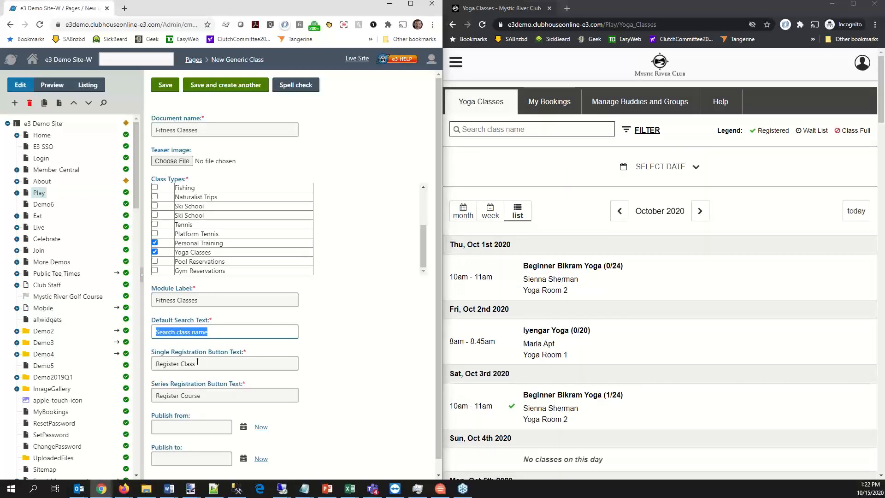
{"action": "double_click", "coordinate": [180, 364]}
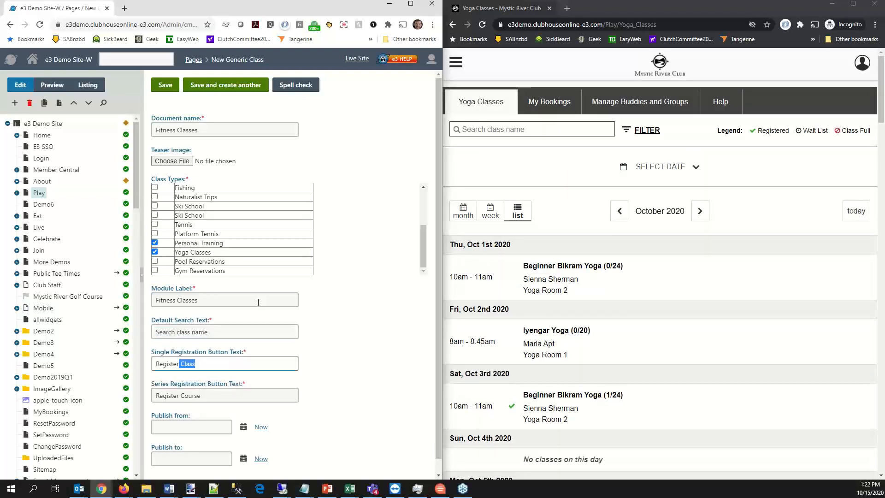
{"action": "key", "text": "BackSpace"}
{"action": "key", "text": "Tab"}
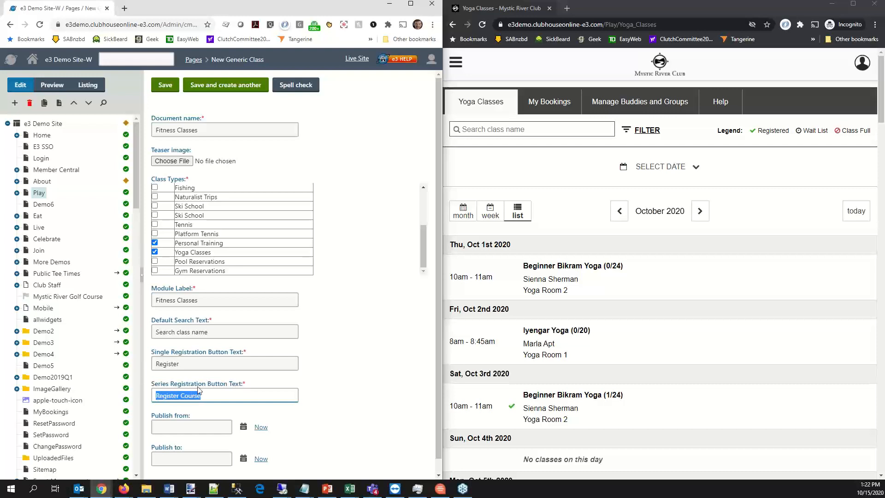
{"action": "left_click", "coordinate": [165, 88]}
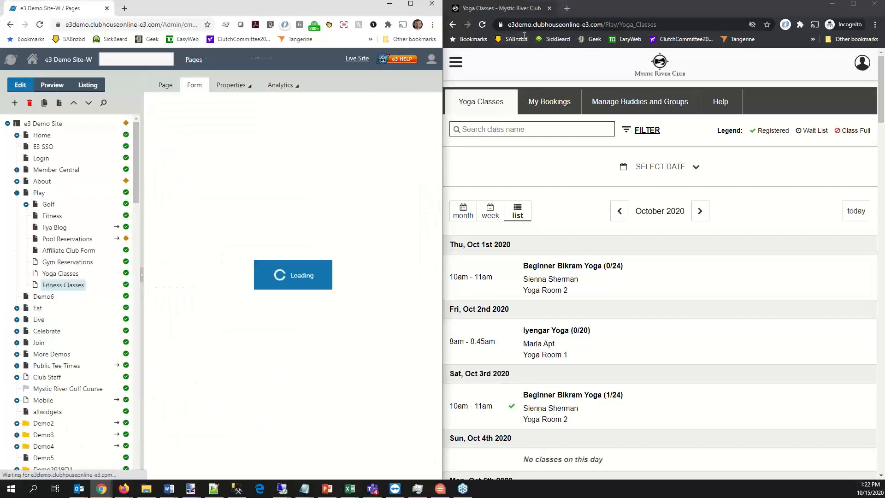
- Reload the club website and check its Play navigation for the new Fitness Classes page
{"action": "left_click", "coordinate": [535, 24]}
{"action": "key", "text": "Return"}
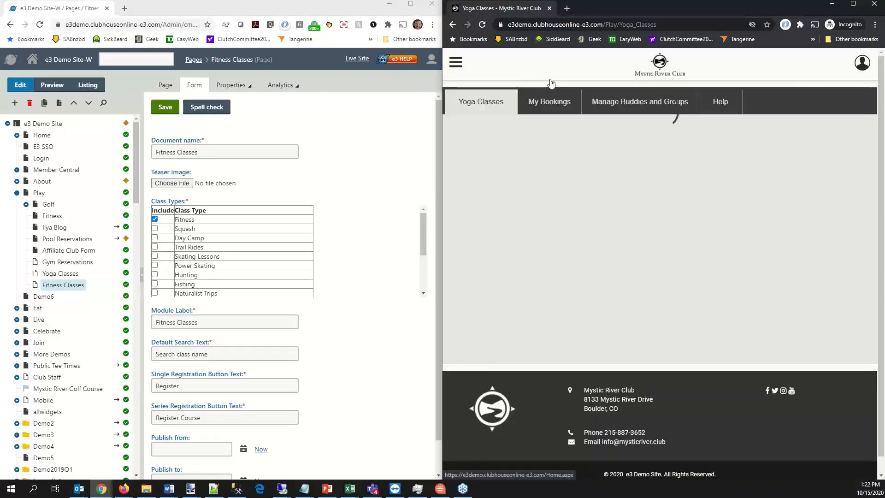
{"action": "left_click", "coordinate": [453, 63]}
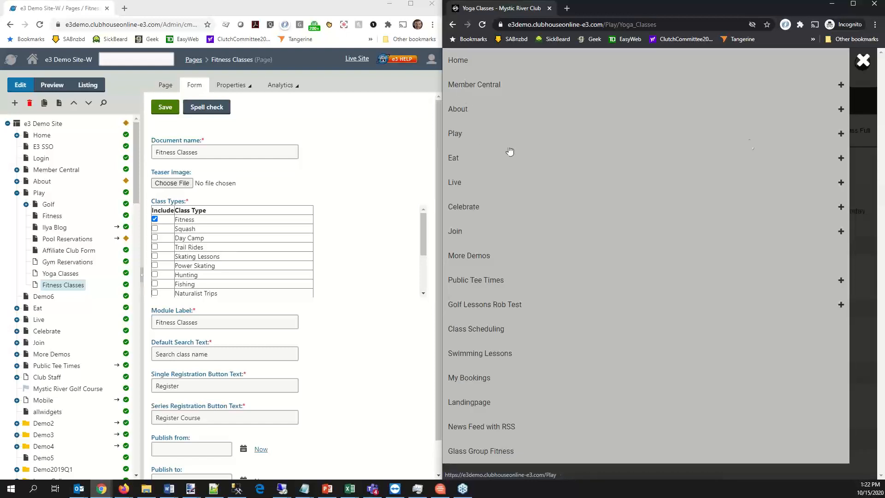
{"action": "left_click", "coordinate": [841, 134]}
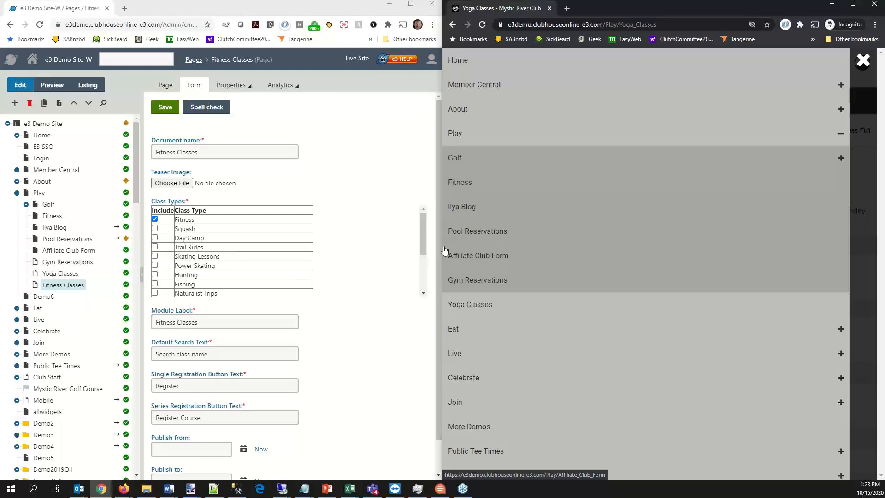
{"action": "left_click", "coordinate": [863, 61]}
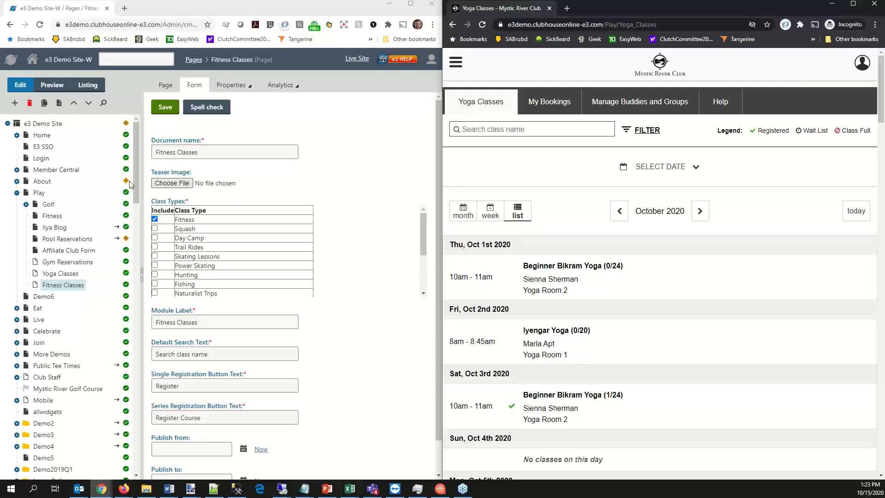
- Find the ClassScheduling page in the site's page tree and view its form properties
{"action": "left_click_drag", "start_coordinate": [137, 190], "coordinate": [142, 469]}
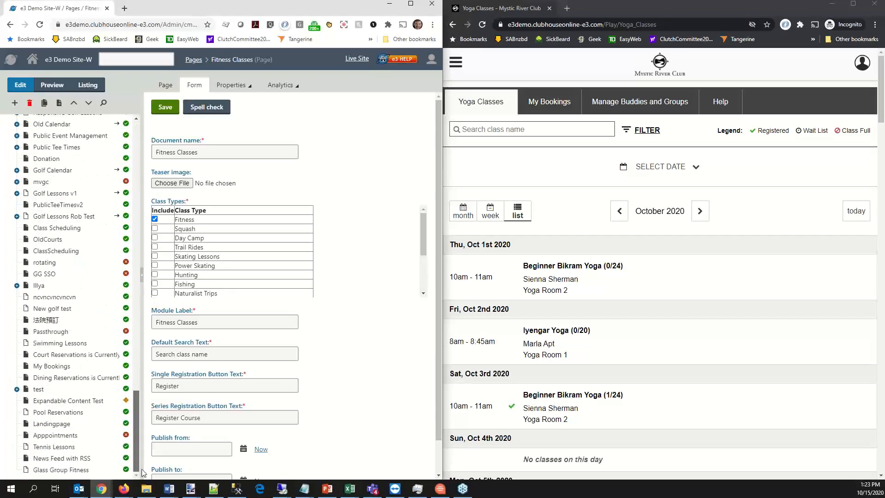
{"action": "scroll", "coordinate": [62, 298], "scroll_direction": "up", "scroll_amount": 1}
{"action": "left_click", "coordinate": [57, 297]}
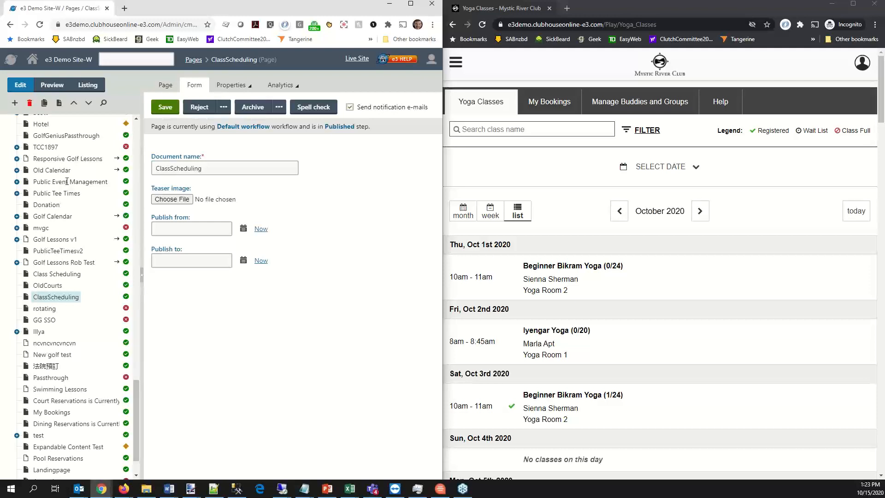
{"action": "left_click", "coordinate": [137, 131]}
{"action": "left_click", "coordinate": [137, 132]}
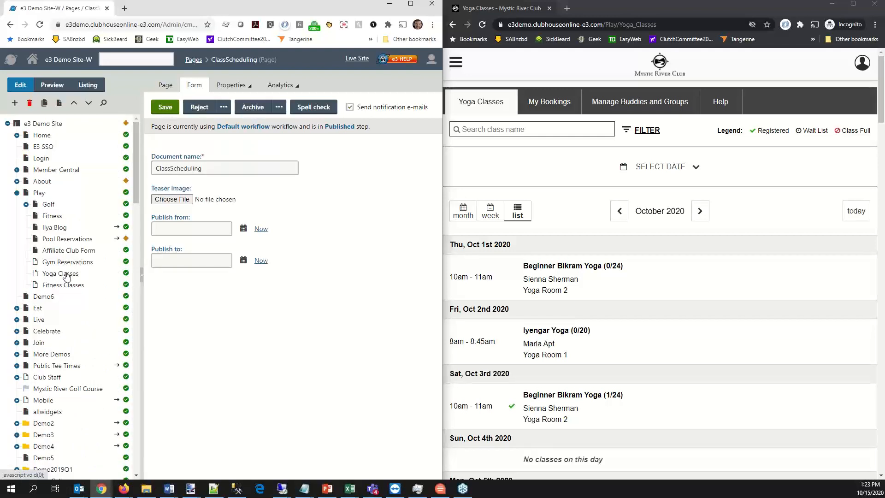
- Review the URL redirection in the navigation properties of the Class Schedule page under Member Central
{"action": "left_click", "coordinate": [16, 193]}
{"action": "left_click", "coordinate": [17, 169]}
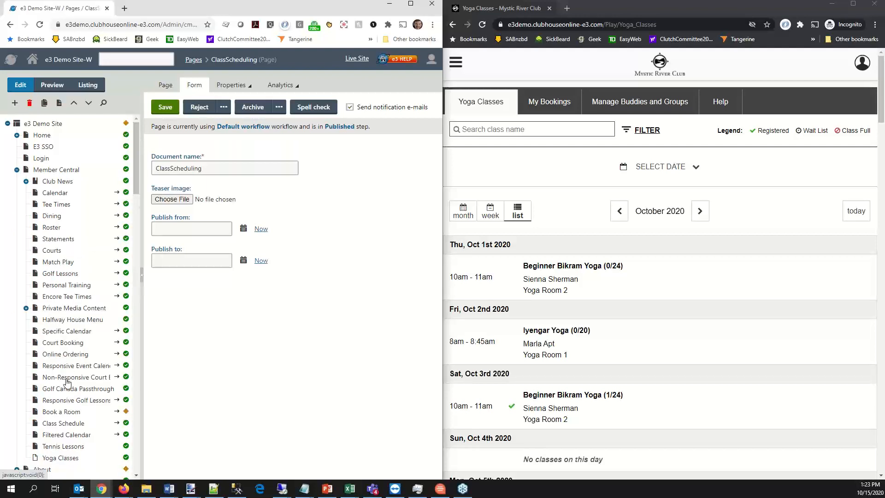
{"action": "left_click", "coordinate": [68, 424]}
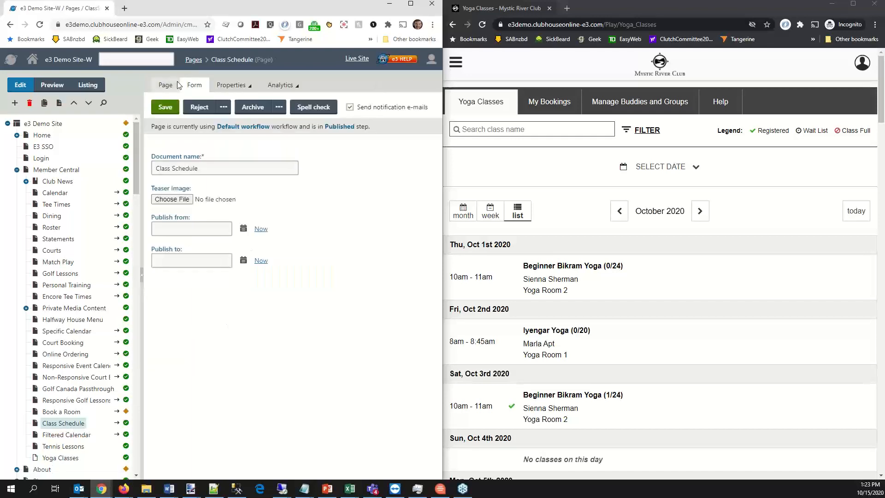
{"action": "left_click", "coordinate": [231, 86]}
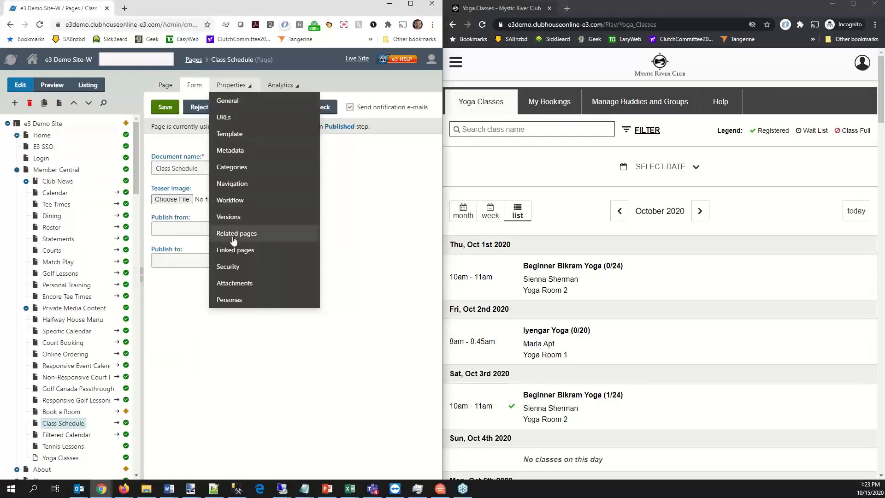
{"action": "left_click", "coordinate": [232, 183]}
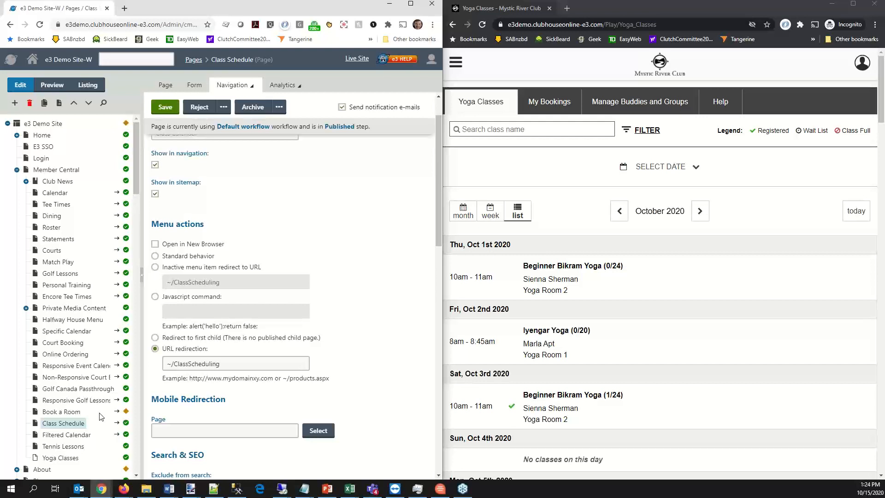
{"action": "left_click", "coordinate": [166, 86]}
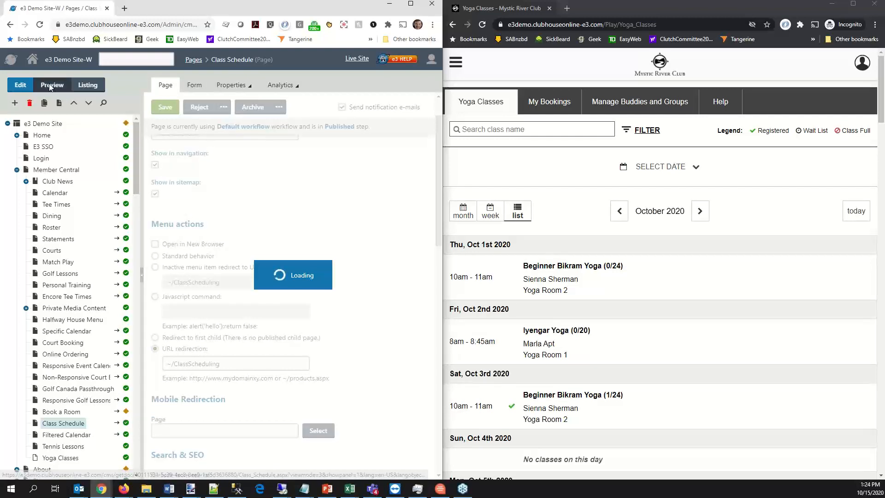
- Search the administration applications for class scheduling and open the Class Scheduling module's configuration
{"action": "left_click", "coordinate": [10, 58]}
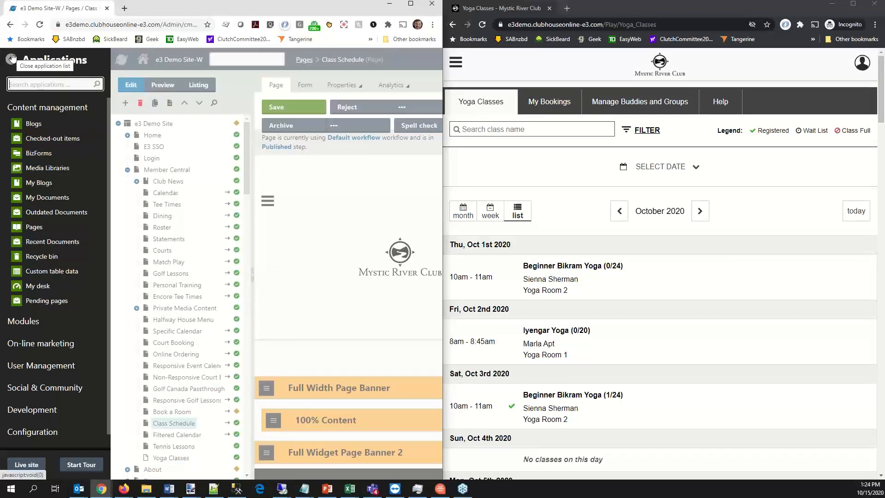
{"action": "type", "text": "class sche"}
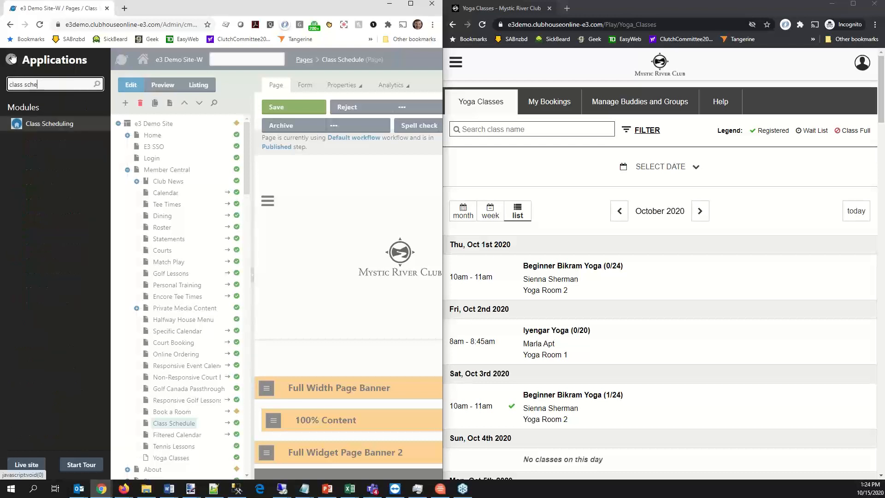
{"action": "type", "text": "dulin"}
{"action": "left_click", "coordinate": [57, 125]}
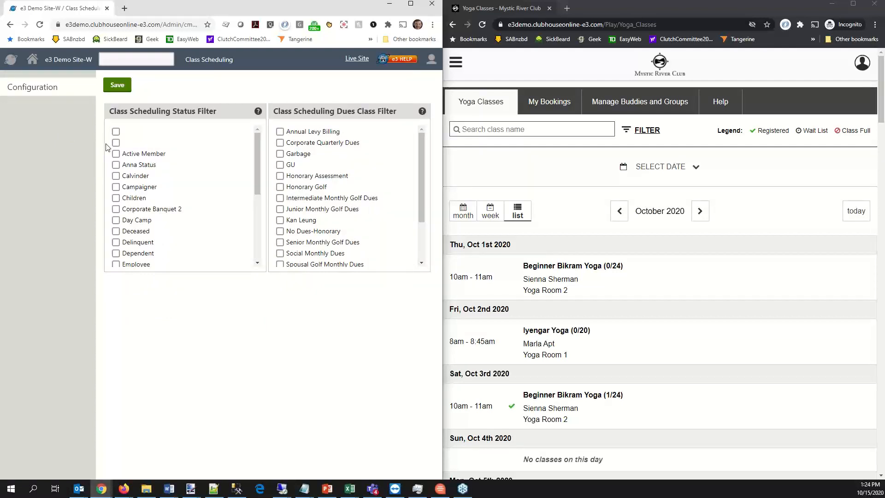
- Select Deceased, Delinquent, Inactive and Resigned in the Class Scheduling Status Filter and save the configuration
{"action": "left_click", "coordinate": [117, 231]}
{"action": "left_click", "coordinate": [115, 242]}
{"action": "scroll", "coordinate": [115, 226], "scroll_direction": "down", "scroll_amount": 2}
{"action": "left_click", "coordinate": [116, 206]}
{"action": "scroll", "coordinate": [192, 229], "scroll_direction": "down", "scroll_amount": 2}
{"action": "left_click", "coordinate": [116, 206]}
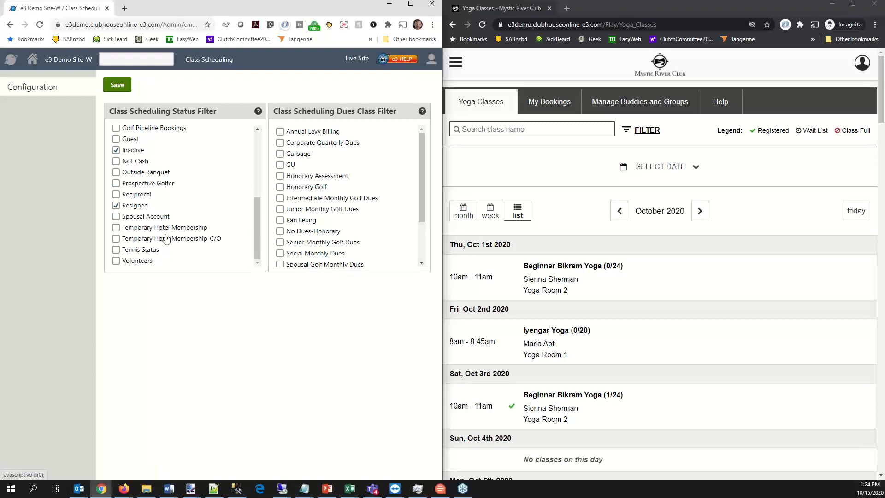
{"action": "left_click", "coordinate": [117, 84]}
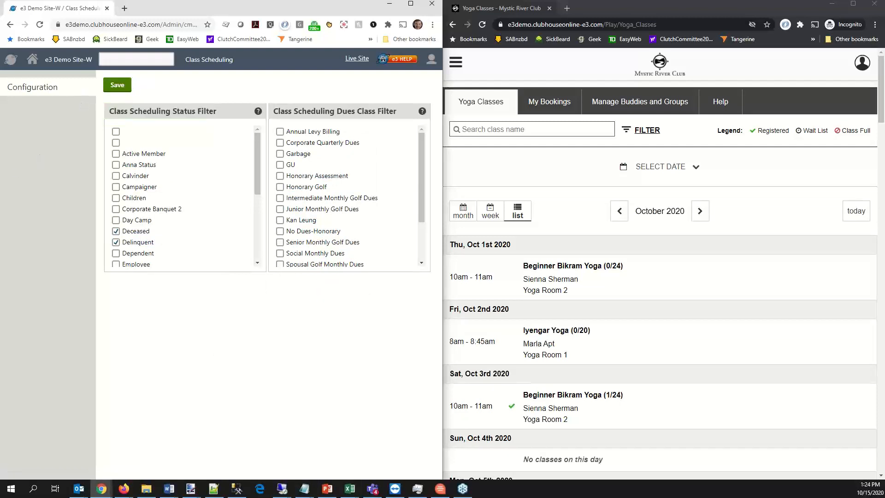
- Look through the October 2020 yoga class list on the club website down to the classes around October 20
{"action": "key", "text": "alt+Tab"}
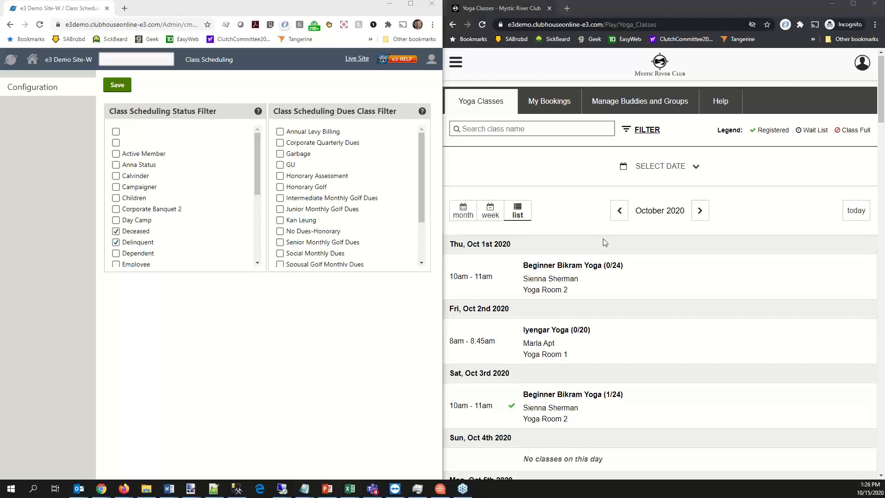
{"action": "scroll", "coordinate": [576, 225], "scroll_direction": "down", "scroll_amount": 5}
{"action": "scroll", "coordinate": [547, 208], "scroll_direction": "down", "scroll_amount": 8}
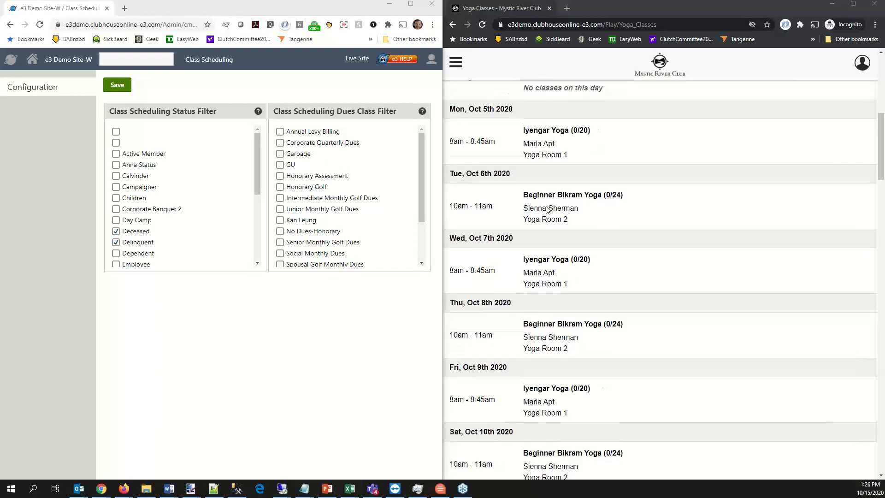
{"action": "scroll", "coordinate": [547, 209], "scroll_direction": "down", "scroll_amount": 10}
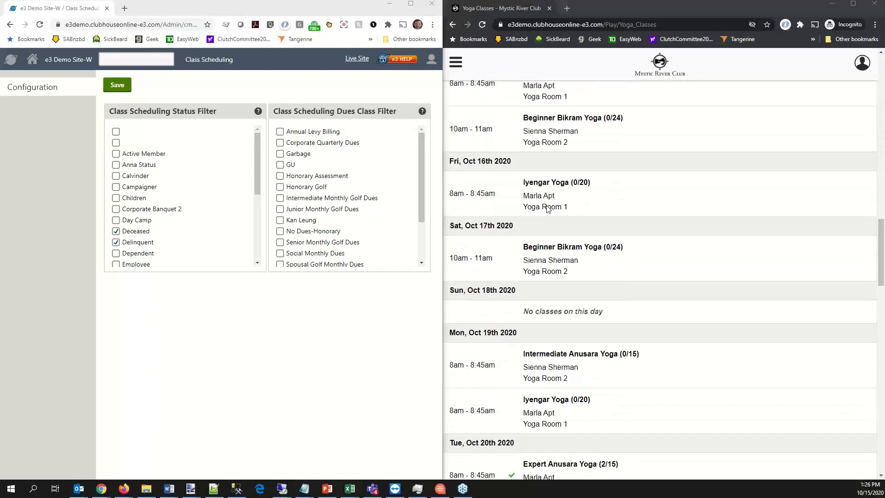
{"action": "scroll", "coordinate": [547, 209], "scroll_direction": "down", "scroll_amount": 1}
{"action": "scroll", "coordinate": [548, 212], "scroll_direction": "down", "scroll_amount": 1}
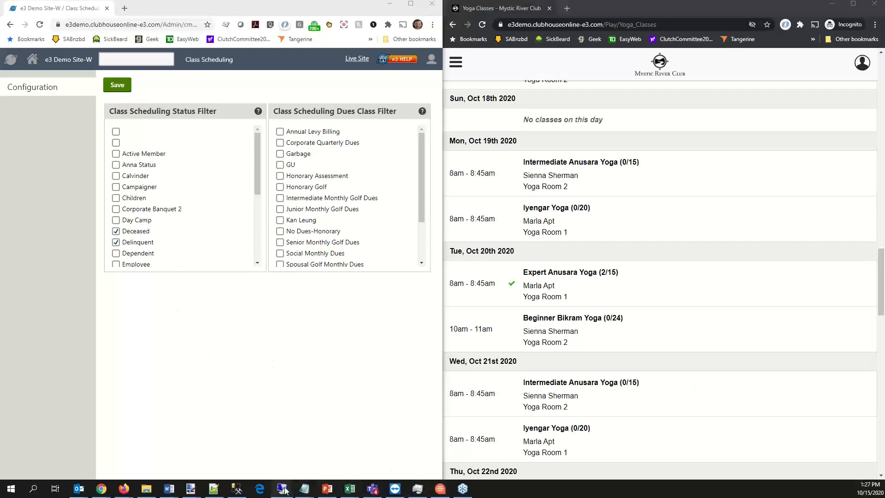
- Switch to the jamdemo remote desktop and review the Class Settings confirmation notifications for new, wait-listed, edited and cancelled classes
{"action": "mouse_move", "coordinate": [282, 488]}
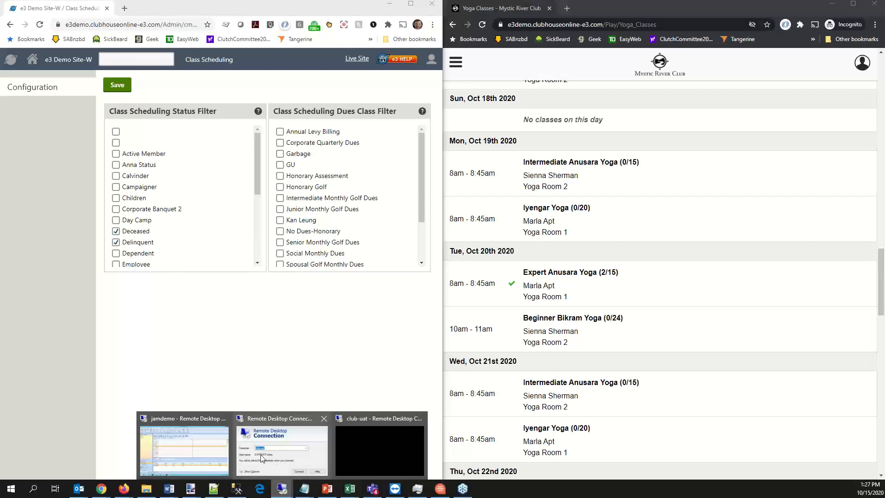
{"action": "left_click", "coordinate": [210, 443]}
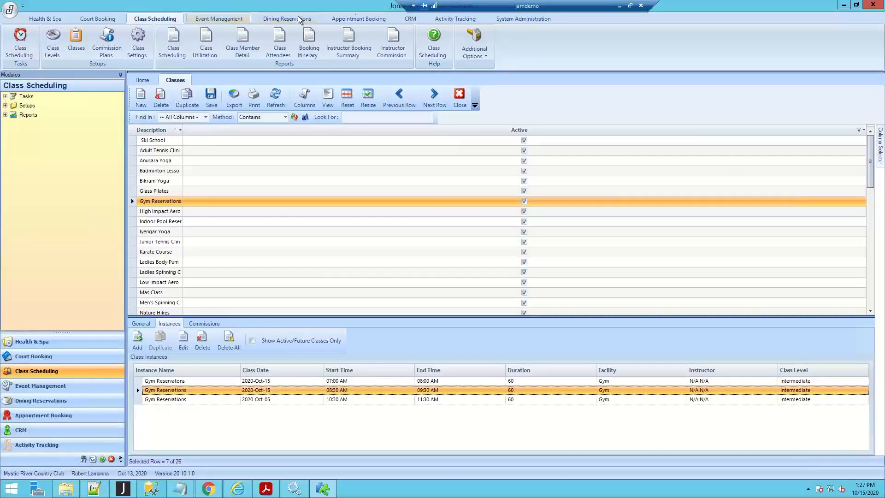
{"action": "left_click", "coordinate": [143, 35]}
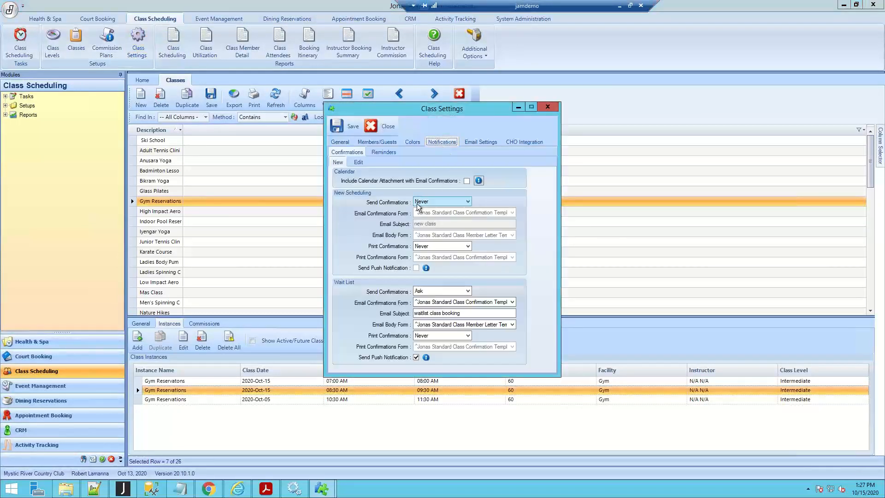
{"action": "left_click", "coordinate": [359, 162]}
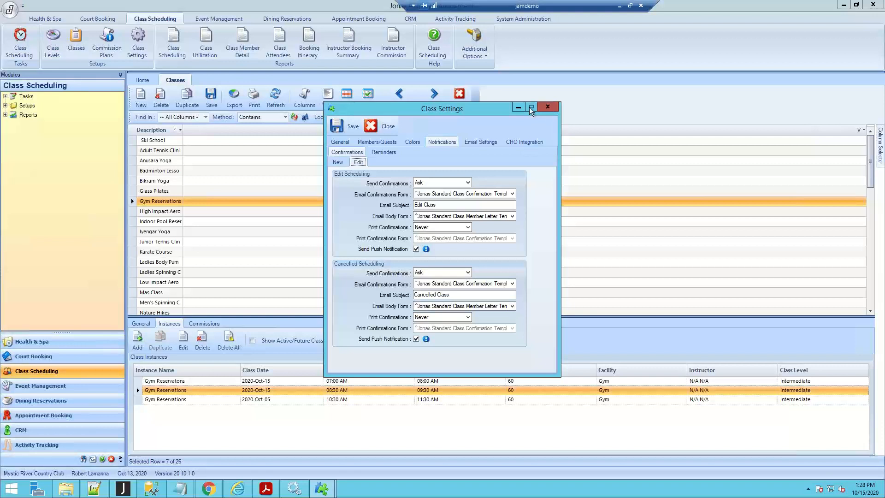
{"action": "left_click", "coordinate": [548, 107]}
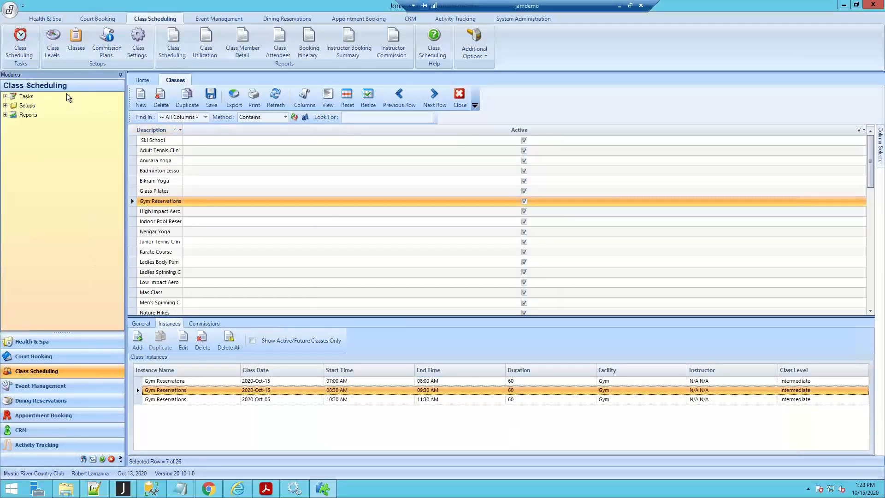
- Cancel the 9:00 AM Adult Tennis Clinic on October 14, 2020 in the class scheduling calendar through a class exception
{"action": "left_click", "coordinate": [31, 46]}
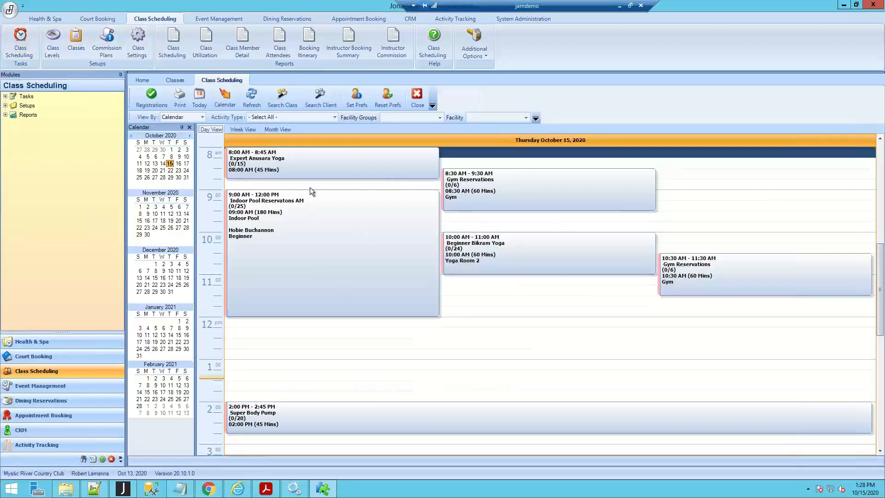
{"action": "left_click", "coordinate": [179, 164]}
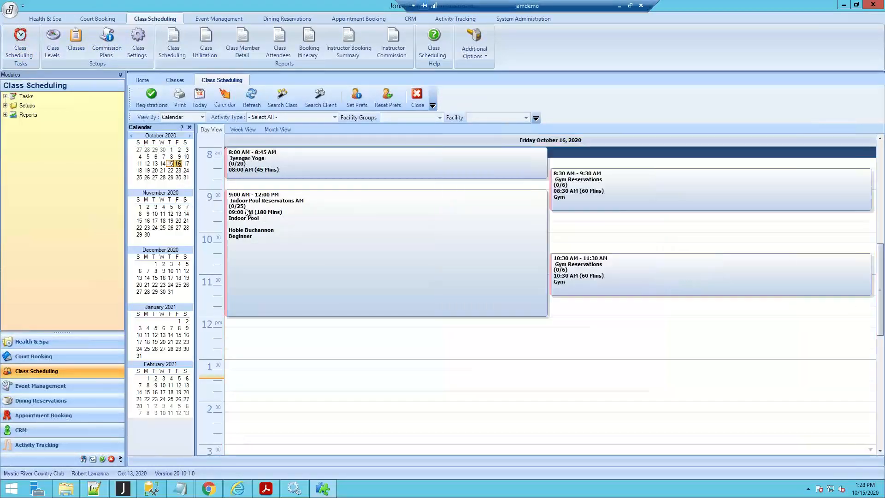
{"action": "left_click", "coordinate": [164, 164]}
{"action": "left_click", "coordinate": [307, 208]}
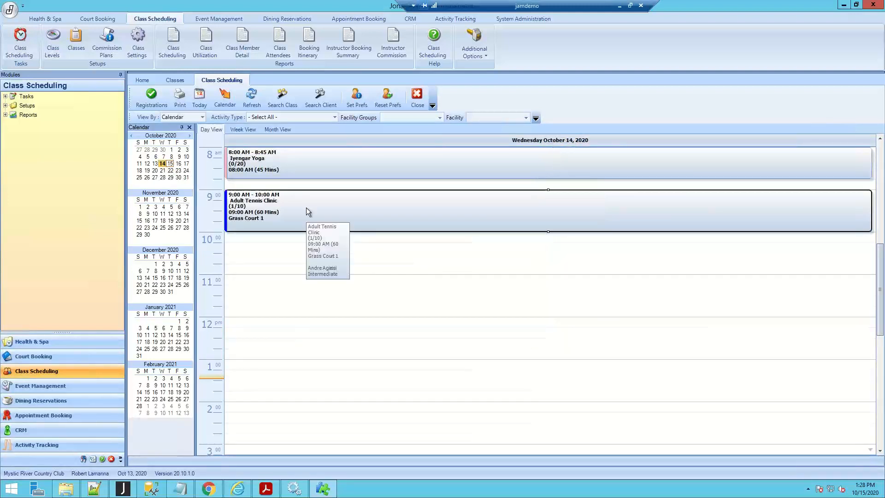
{"action": "right_click", "coordinate": [306, 207]}
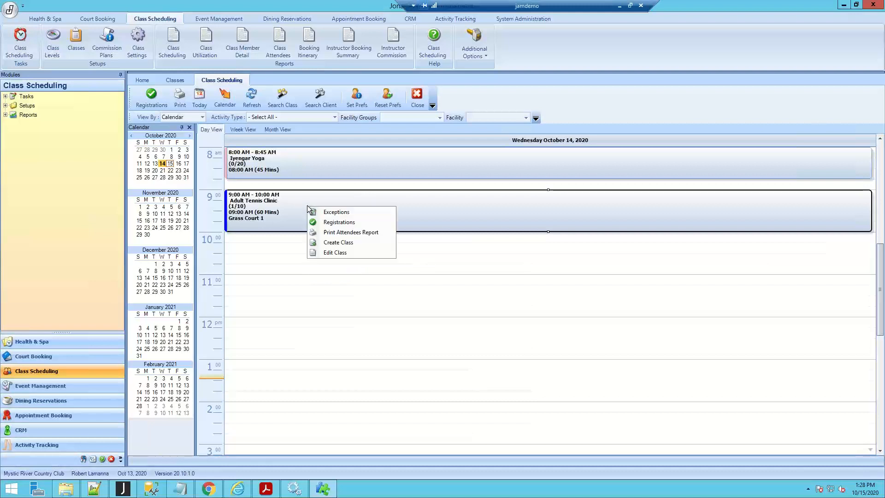
{"action": "left_click", "coordinate": [333, 213]}
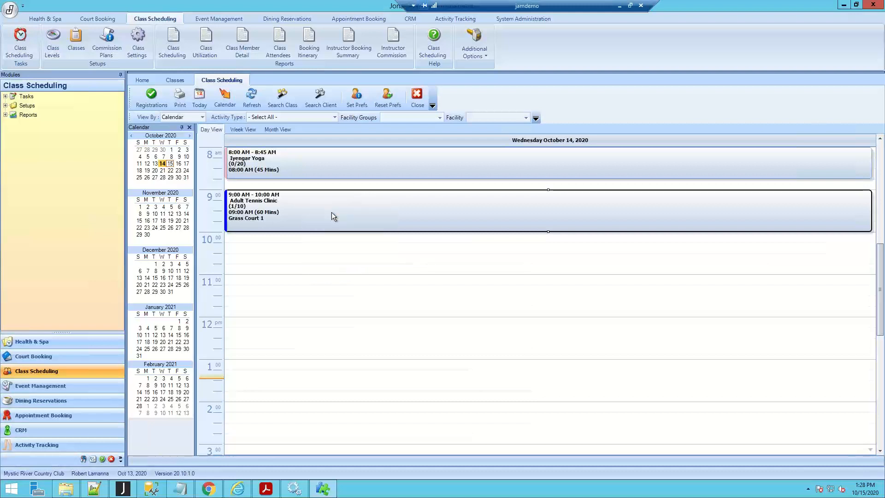
{"action": "left_click", "coordinate": [400, 240]}
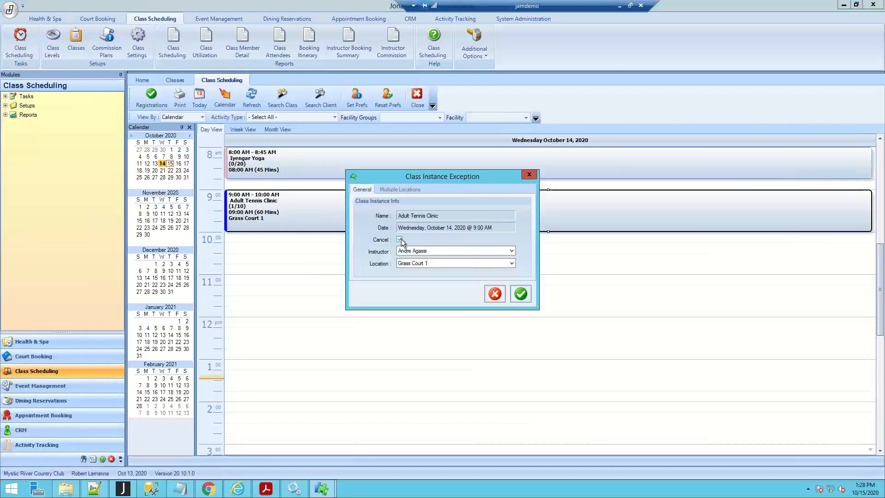
{"action": "left_click", "coordinate": [521, 293]}
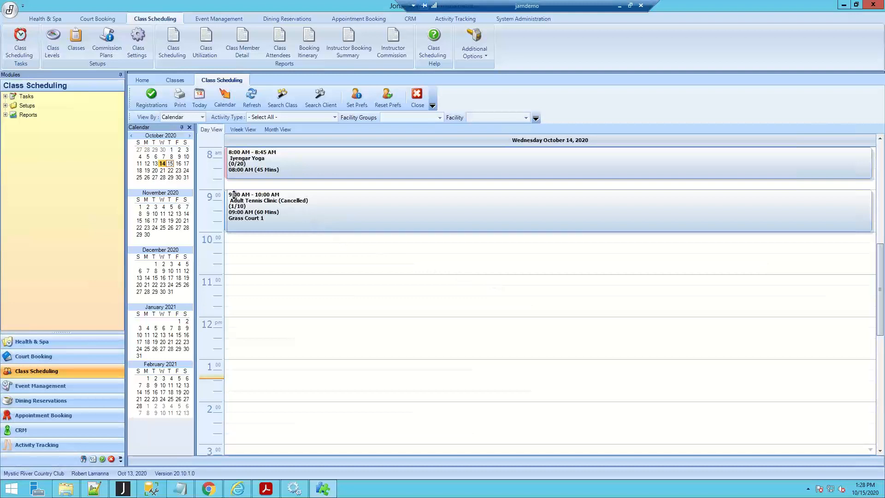
- Show the October 21, 2020 day in the class scheduling calendar to check that week's Adult Tennis Clinic
{"action": "mouse_move", "coordinate": [234, 194]}
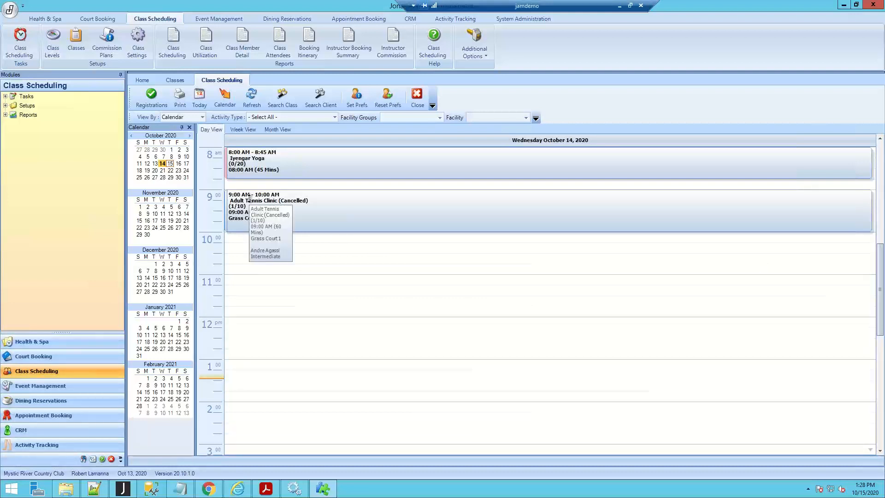
{"action": "left_click", "coordinate": [162, 170]}
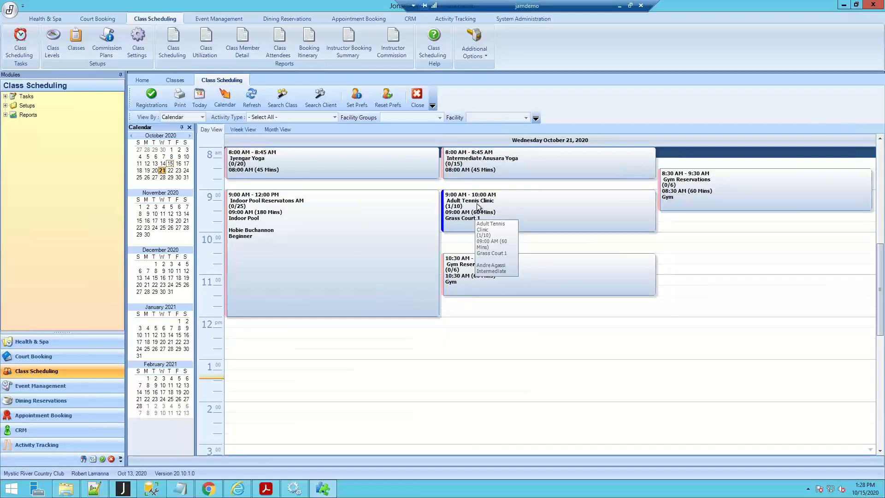
- Review the location and instructor choices in the class exception for the 9:00 AM Adult Tennis Clinic on October 21, 2020
{"action": "right_click", "coordinate": [561, 199]}
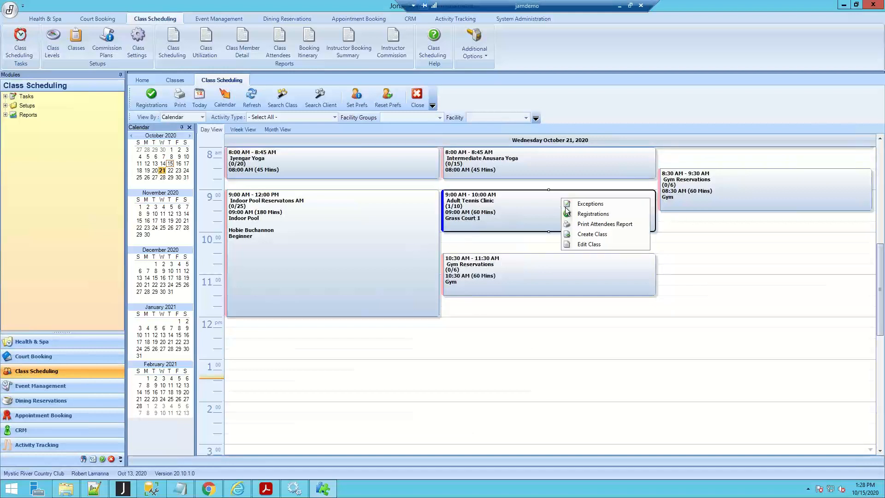
{"action": "left_click", "coordinate": [585, 204]}
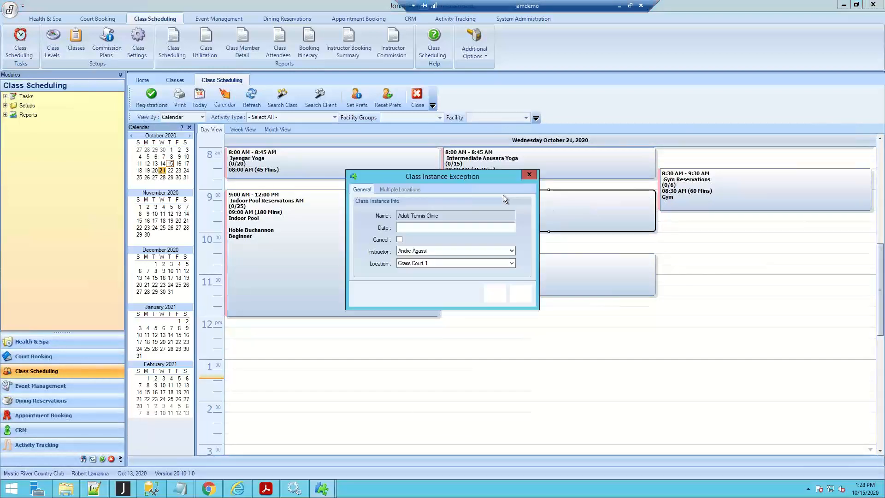
{"action": "left_click", "coordinate": [454, 264]}
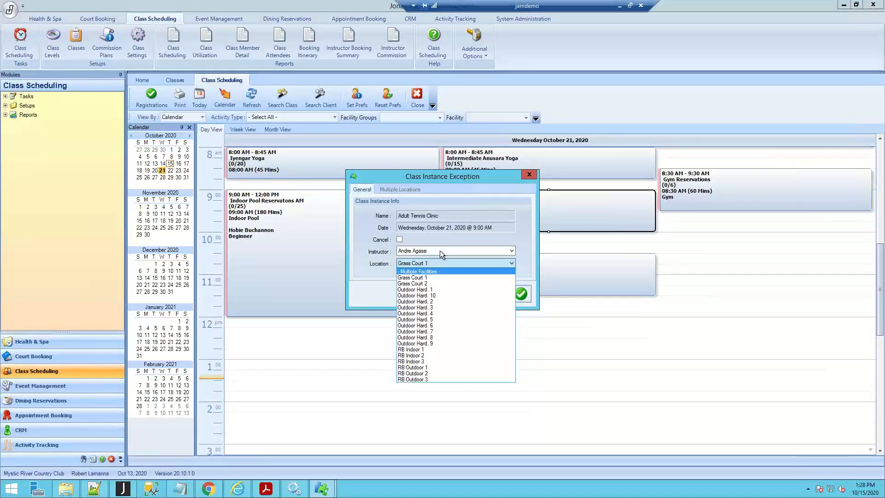
{"action": "left_click", "coordinate": [439, 251]}
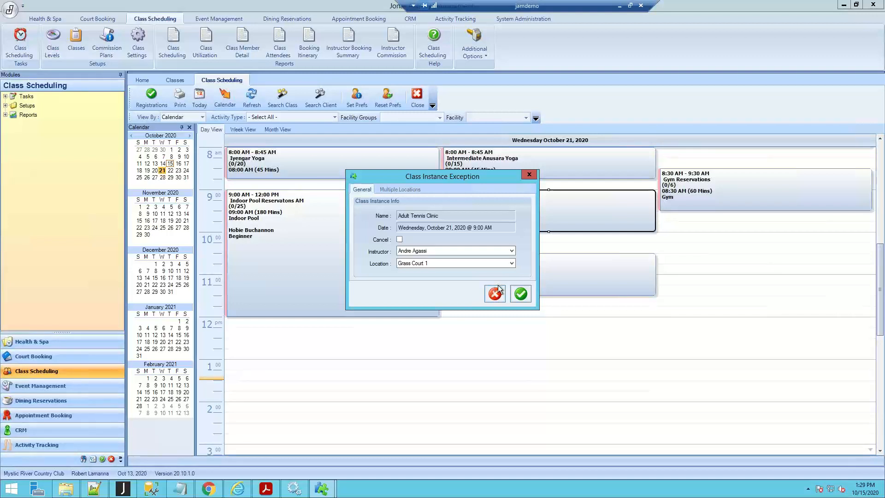
{"action": "left_click", "coordinate": [521, 295]}
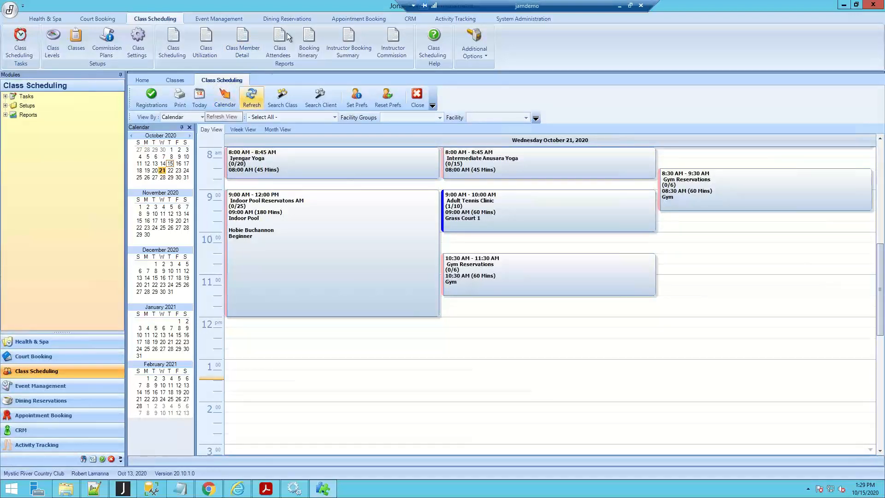
- Switch from the remote desktop to Chrome and maximize the Class Scheduling configuration window and the club website's Yoga Classes window
{"action": "left_click", "coordinate": [619, 6]}
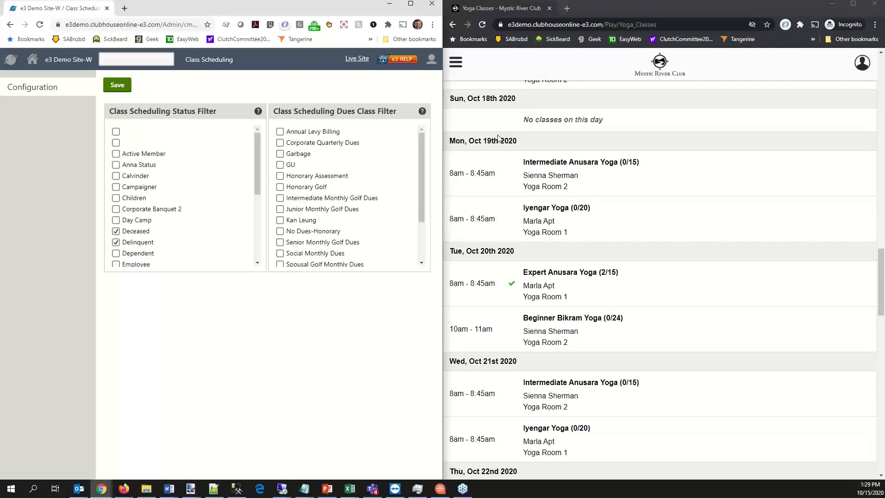
{"action": "left_click", "coordinate": [598, 4]}
{"action": "key", "text": "super+Left"}
{"action": "left_click", "coordinate": [304, 5]}
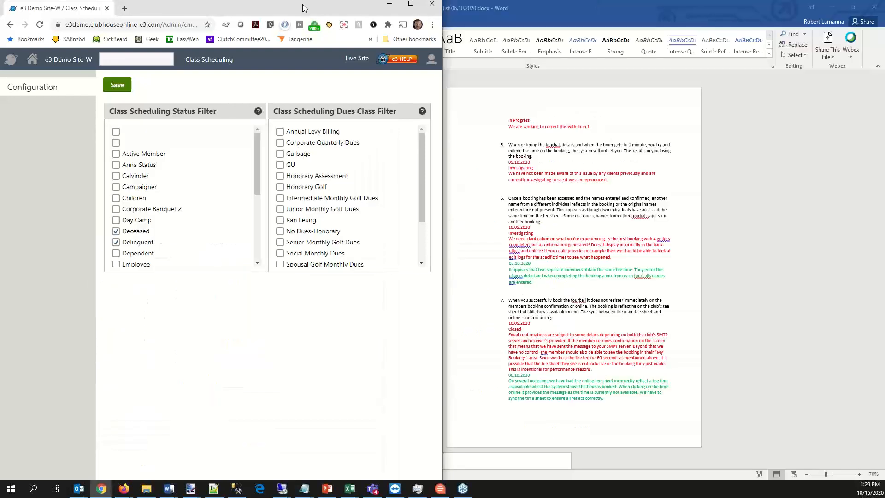
{"action": "key", "text": "super+Right"}
{"action": "double_click", "coordinate": [391, 49]}
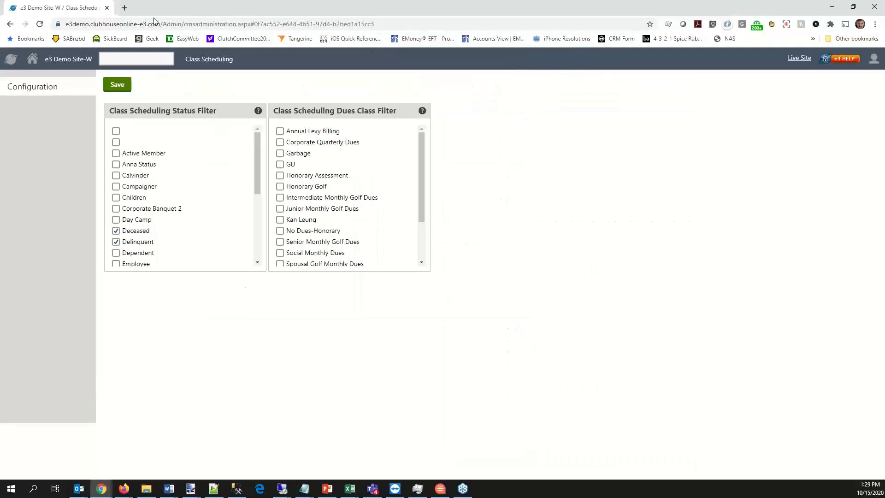
{"action": "mouse_move", "coordinate": [102, 488]}
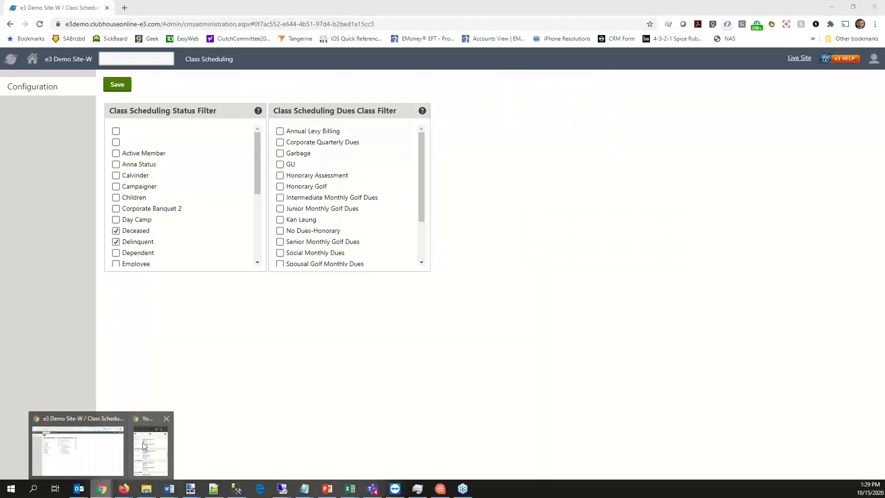
{"action": "left_click", "coordinate": [145, 446]}
{"action": "left_click", "coordinate": [358, 135]}
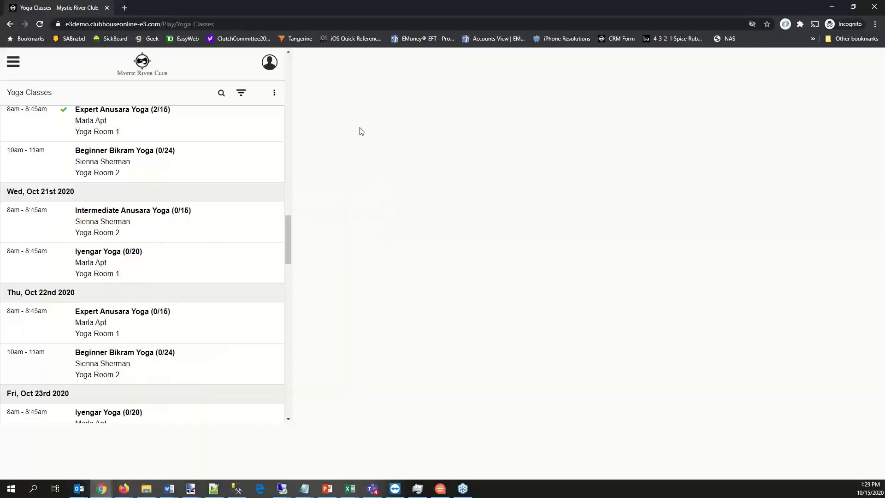
- Open the Gym Reservations page on the club website and look through its October 2020 class list
{"action": "mouse_move", "coordinate": [339, 74]}
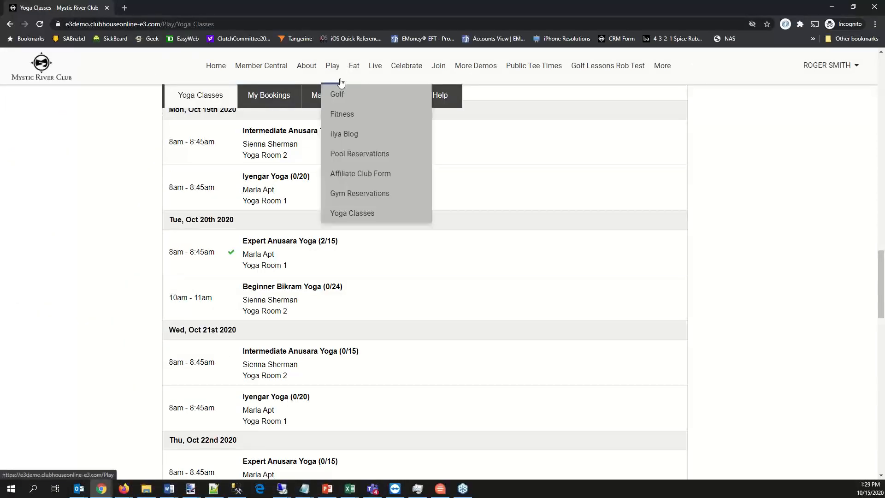
{"action": "left_click", "coordinate": [353, 193]}
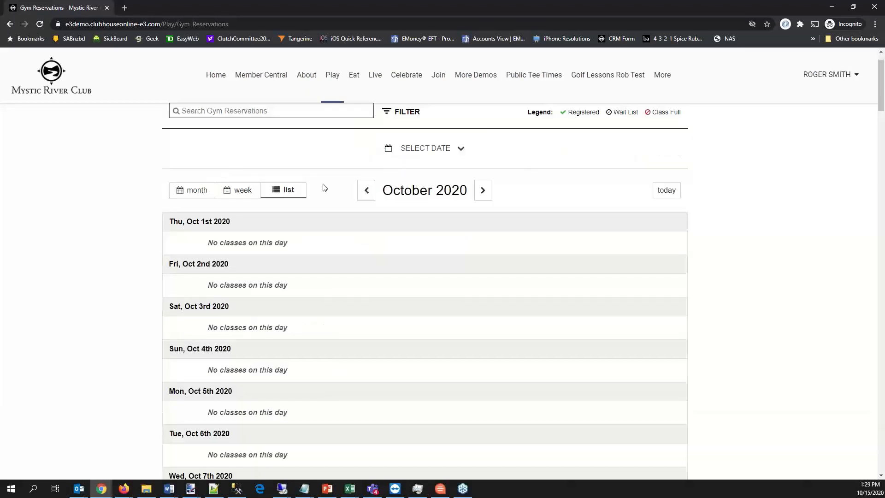
{"action": "scroll", "coordinate": [310, 189], "scroll_direction": "down", "scroll_amount": 10}
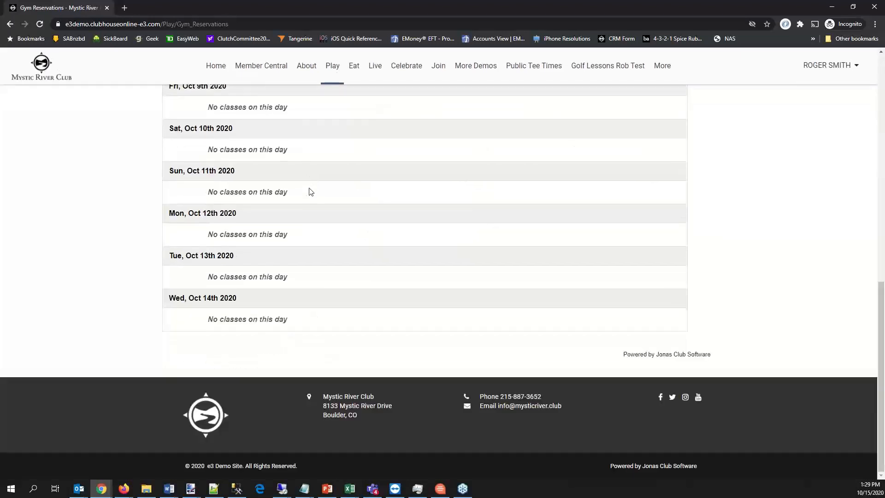
{"action": "scroll", "coordinate": [309, 193], "scroll_direction": "up", "scroll_amount": 10}
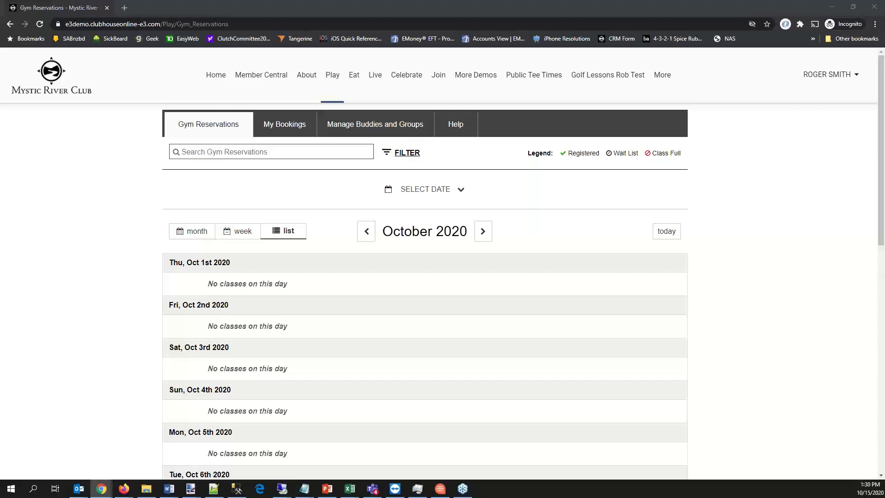
- Switch to the jamdemo remote desktop and open the 10:30 AM Gym Reservations instance dated October 5, 2020 from the class list
{"action": "key", "text": "alt+Tab"}
{"action": "left_click", "coordinate": [175, 79]}
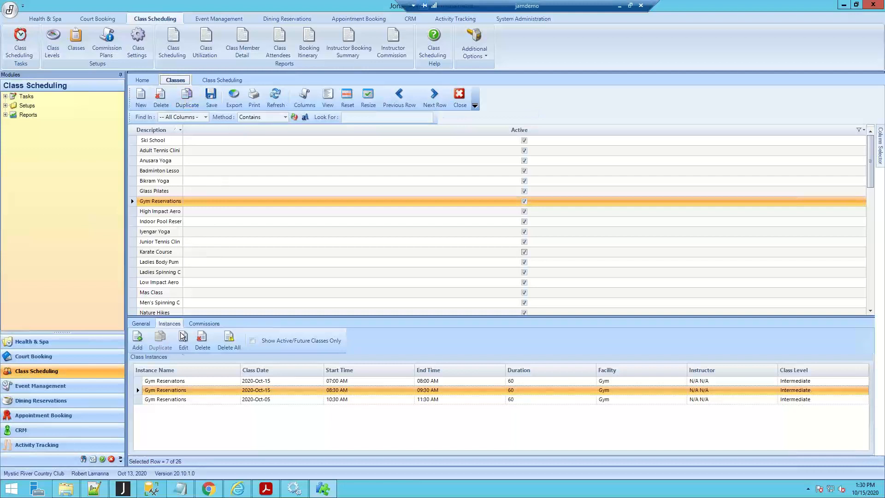
{"action": "left_click", "coordinate": [173, 382]}
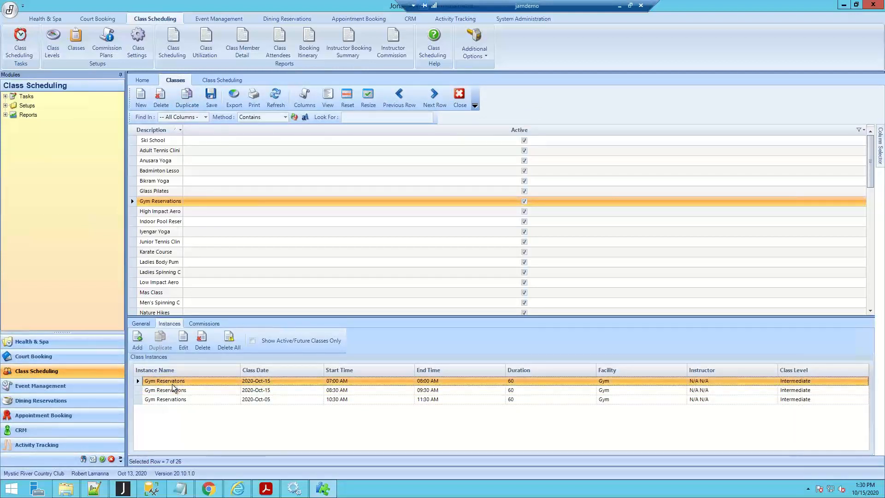
{"action": "left_click", "coordinate": [240, 381]}
{"action": "double_click", "coordinate": [340, 400]}
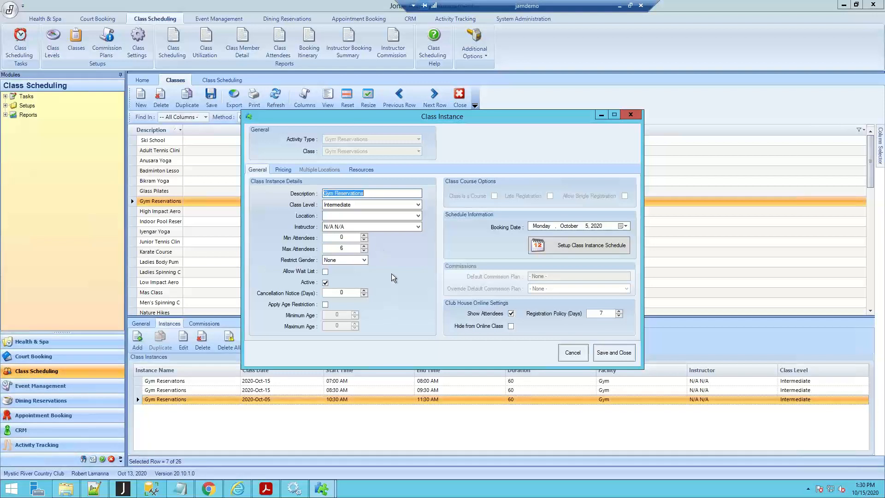
- Examine the instructor choices and maximum attendees setting of the Gym Reservations instance, and close it without saving
{"action": "left_click", "coordinate": [417, 227]}
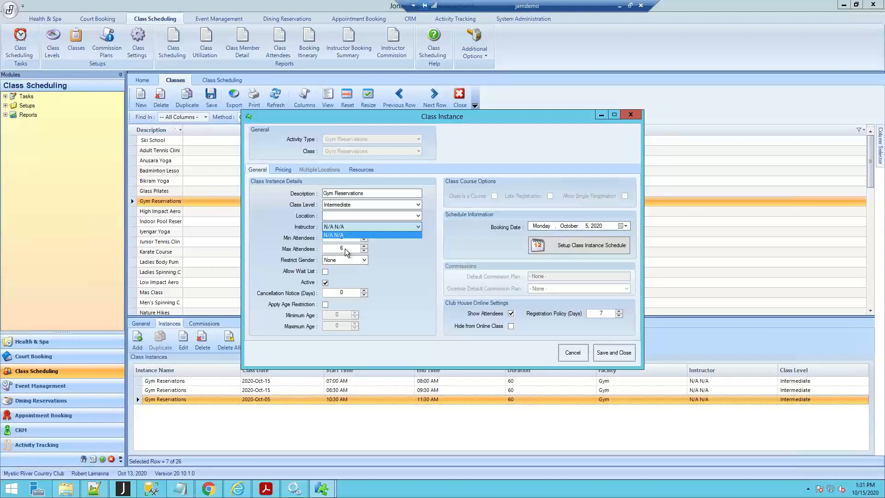
{"action": "left_click", "coordinate": [344, 248]}
{"action": "left_click_drag", "start_coordinate": [329, 246], "coordinate": [313, 246]}
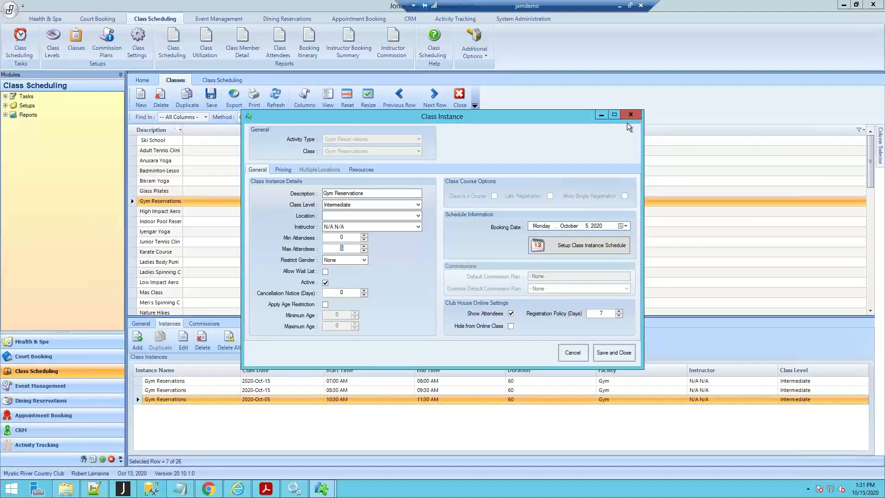
{"action": "left_click", "coordinate": [574, 353]}
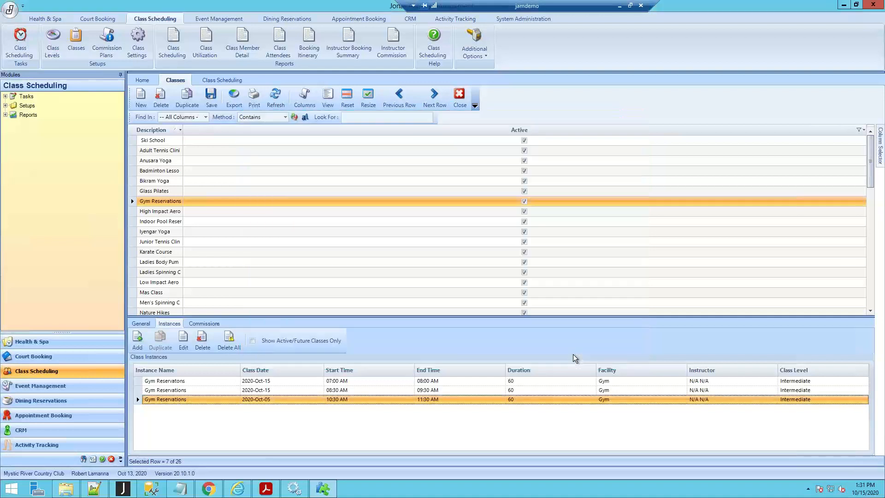